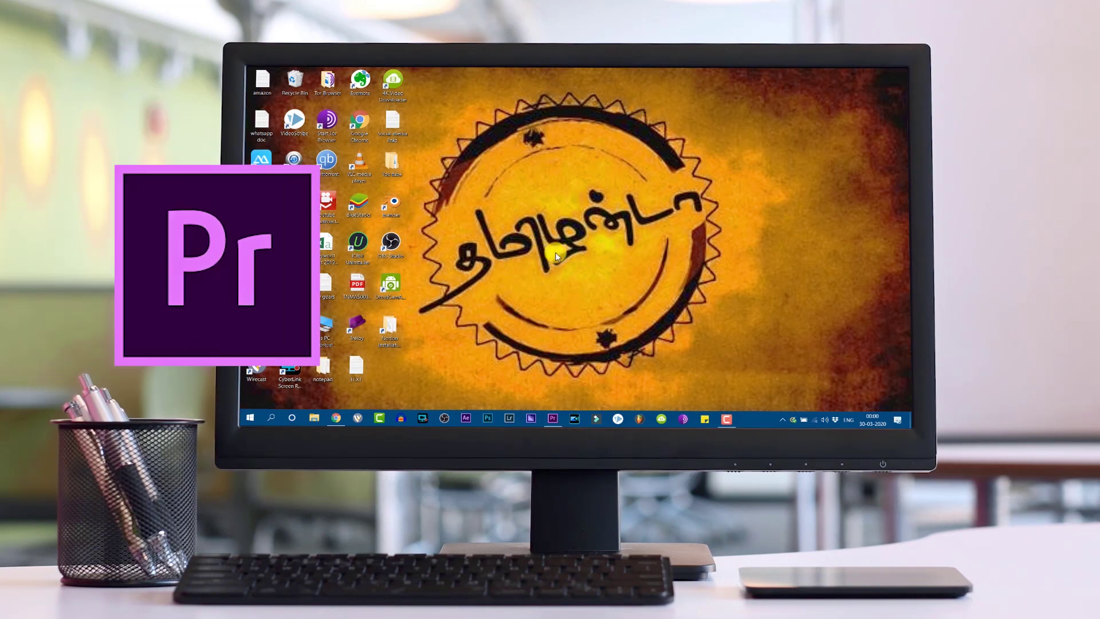
# Step: Launch Premiere Pro 2019 and open the empty 'manish perfect tech' project
pyautogui.click(553, 419)
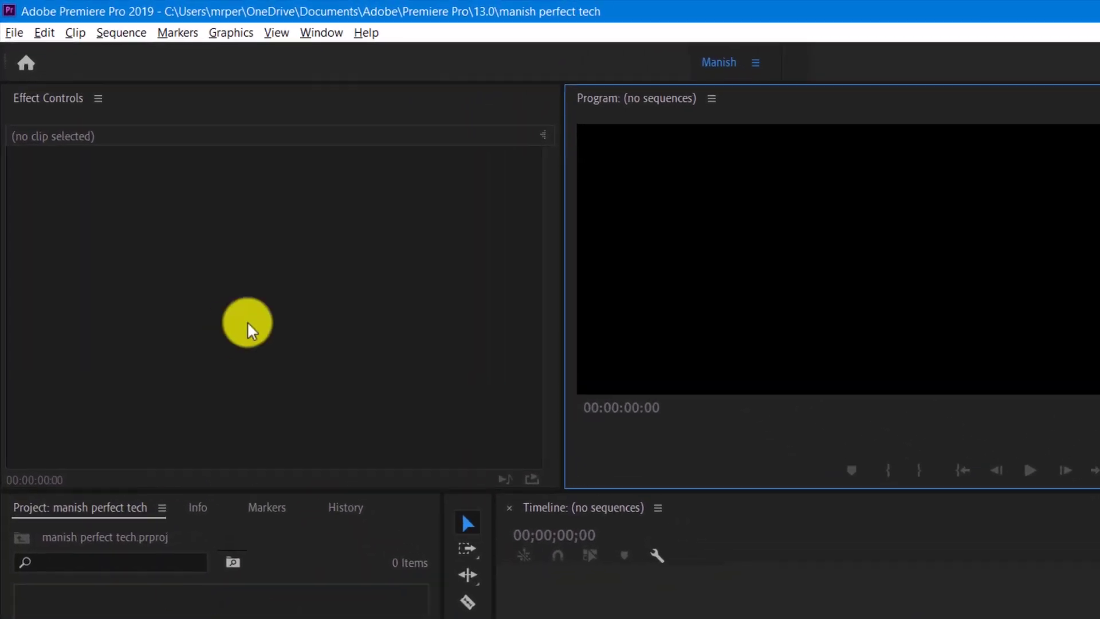
# Step: Show the Effects panel from the Window menu
pyautogui.click(368, 41)
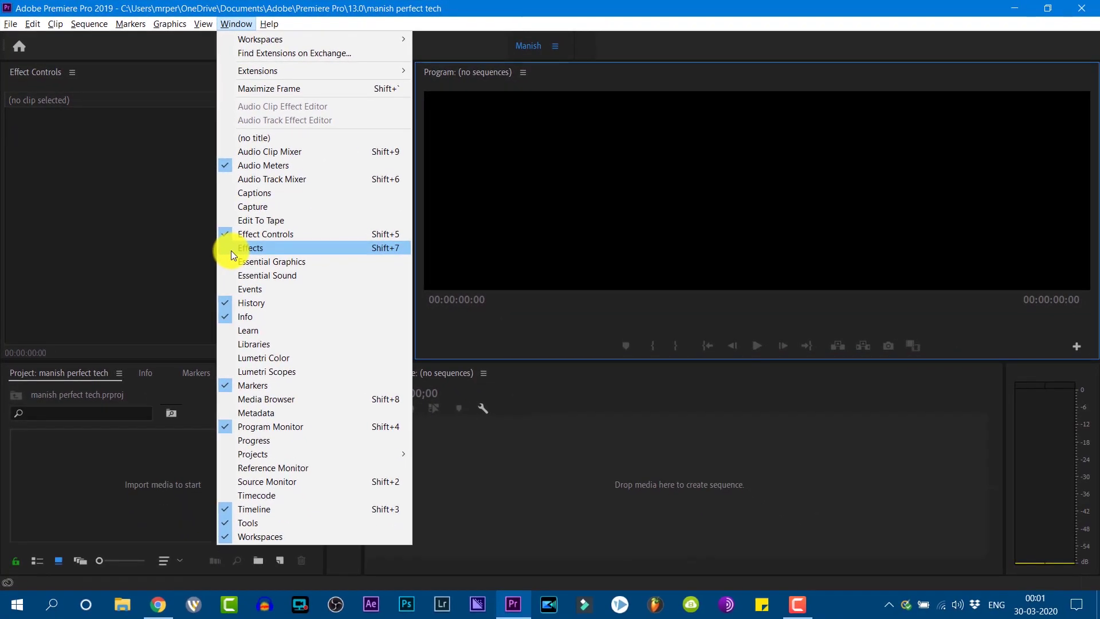
pyautogui.click(231, 250)
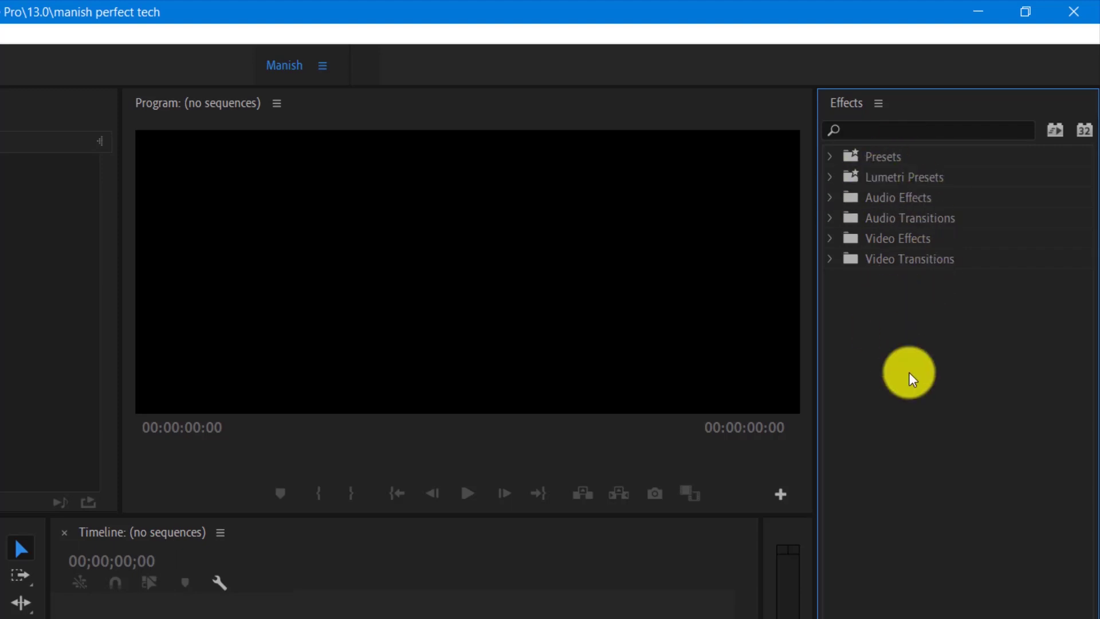
pyautogui.click(874, 151)
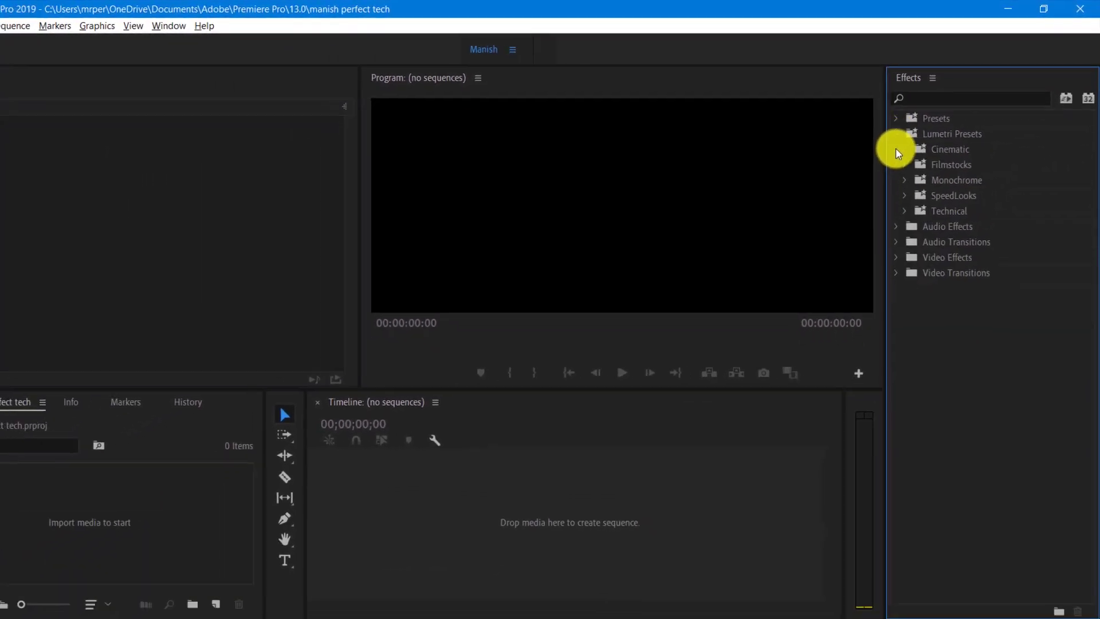
pyautogui.click(874, 252)
pyautogui.scroll(-2, 895, 332)
pyautogui.scroll(-12, 926, 273)
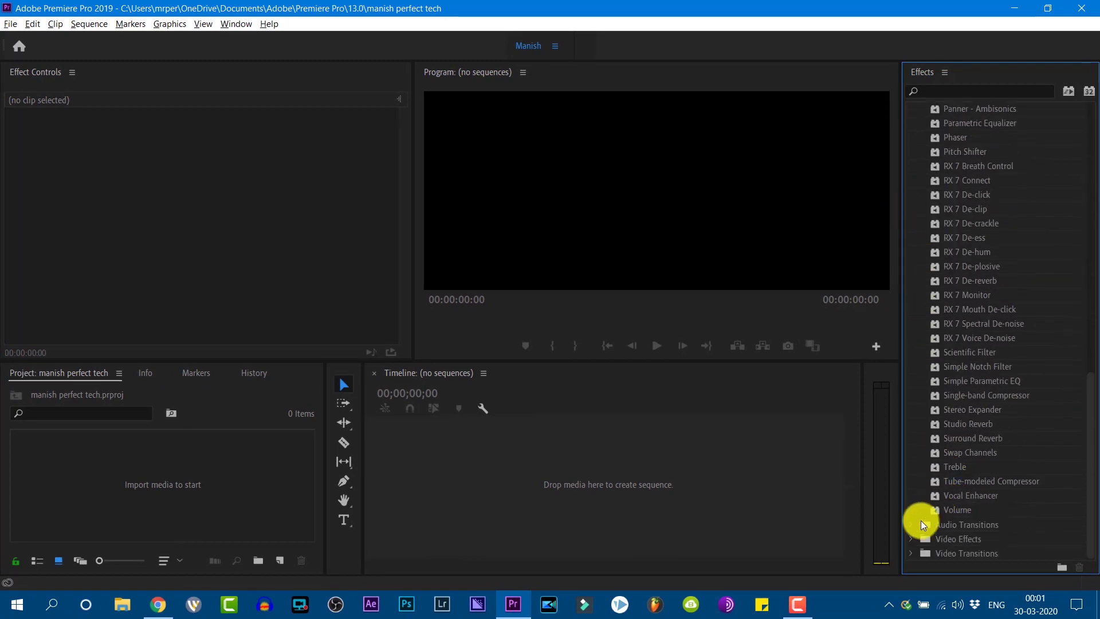
pyautogui.click(916, 526)
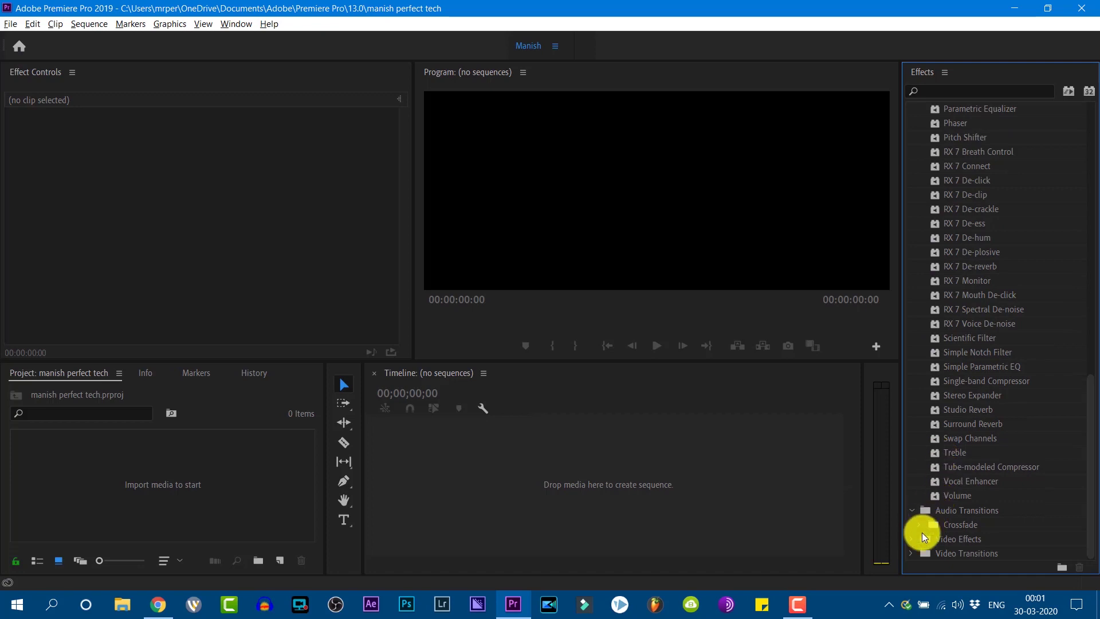
pyautogui.click(915, 537)
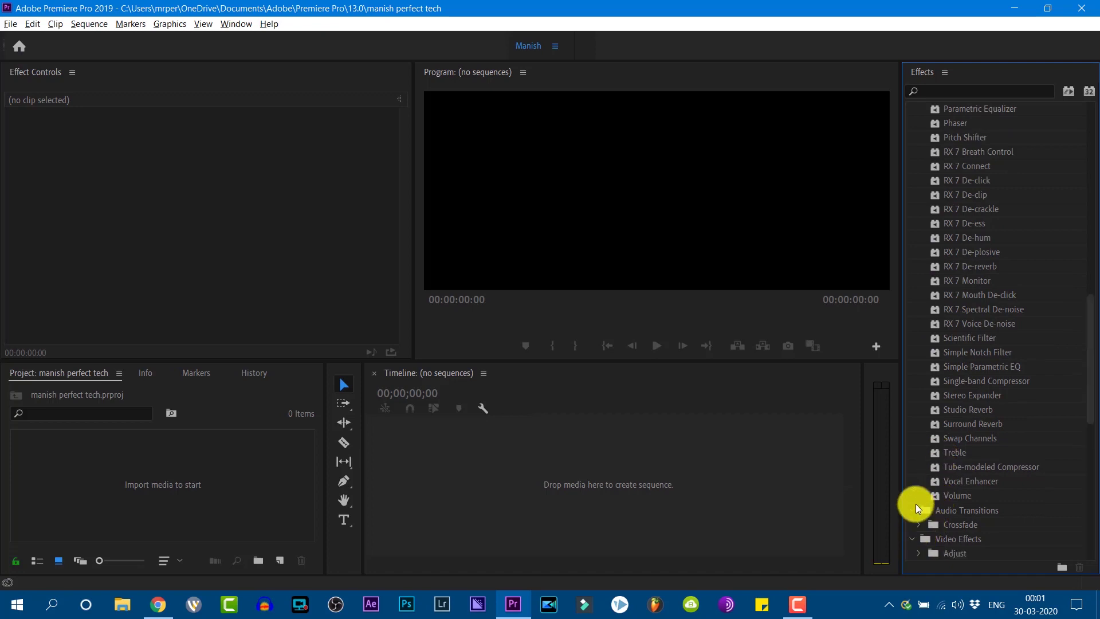
pyautogui.scroll(-8, 916, 503)
pyautogui.scroll(-5, 975, 452)
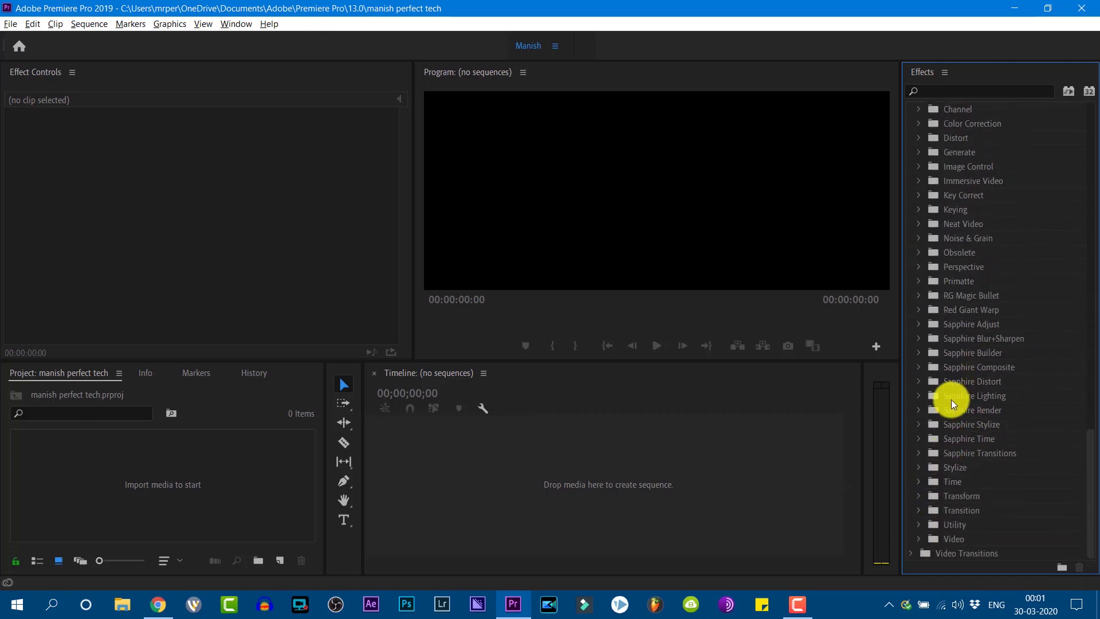
pyautogui.click(912, 554)
pyautogui.scroll(-5, 975, 420)
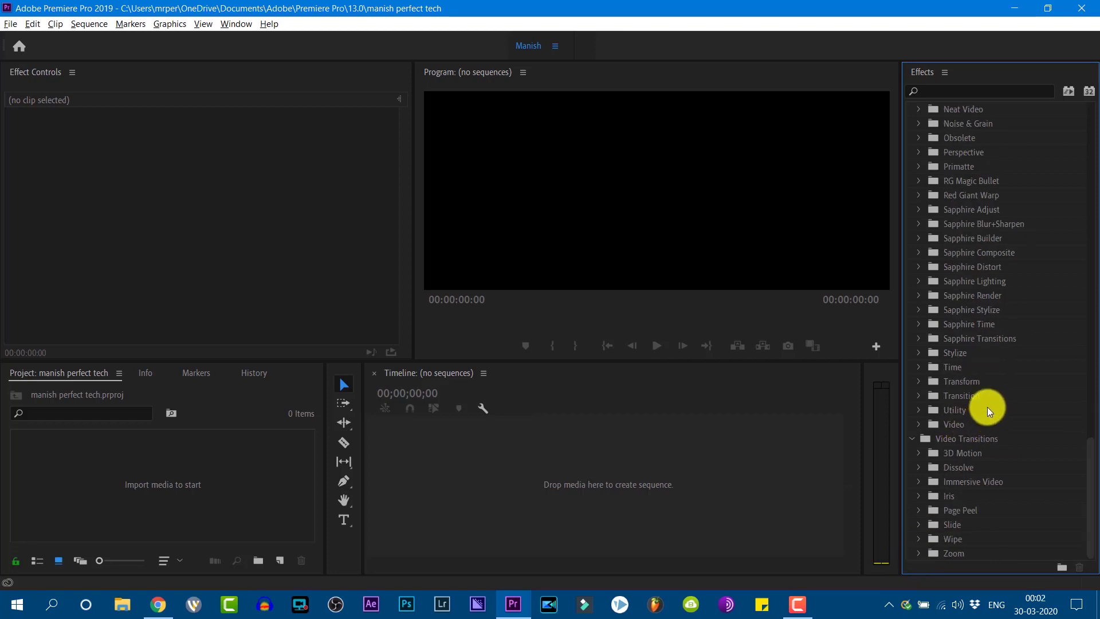
pyautogui.scroll(15, 987, 407)
pyautogui.scroll(8, 988, 406)
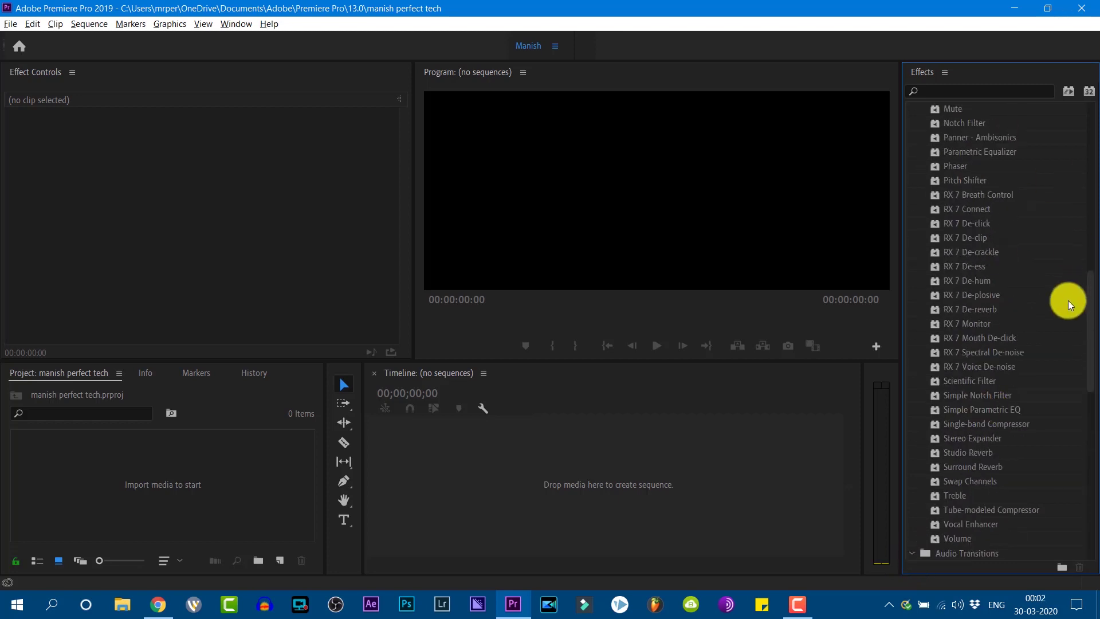
pyautogui.scroll(12, 975, 325)
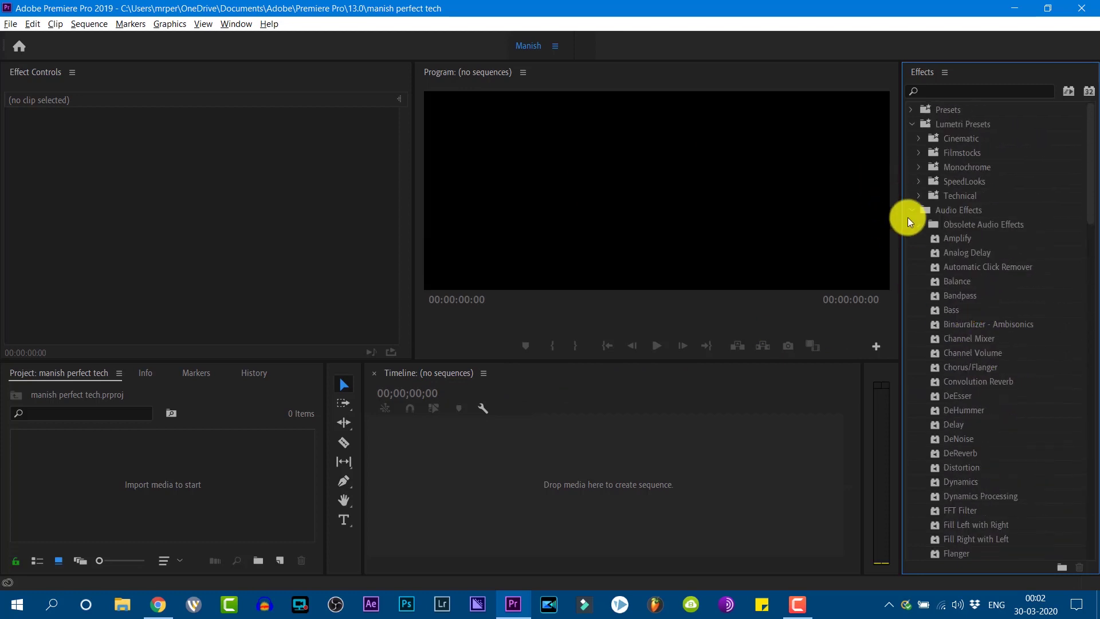
pyautogui.click(909, 214)
pyautogui.click(912, 127)
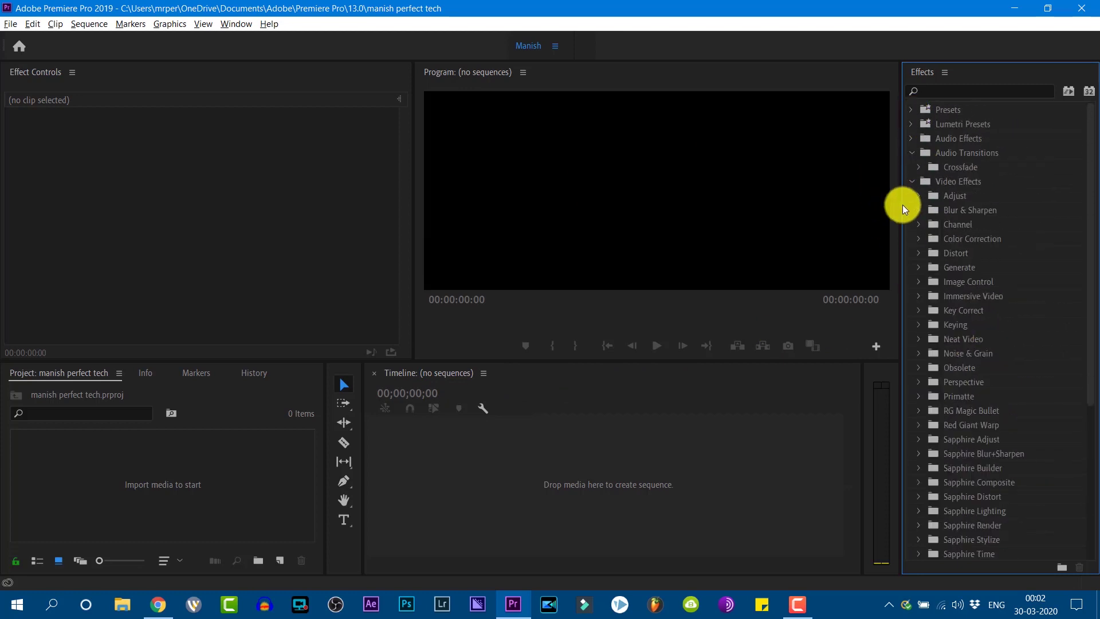
pyautogui.click(907, 184)
pyautogui.click(915, 157)
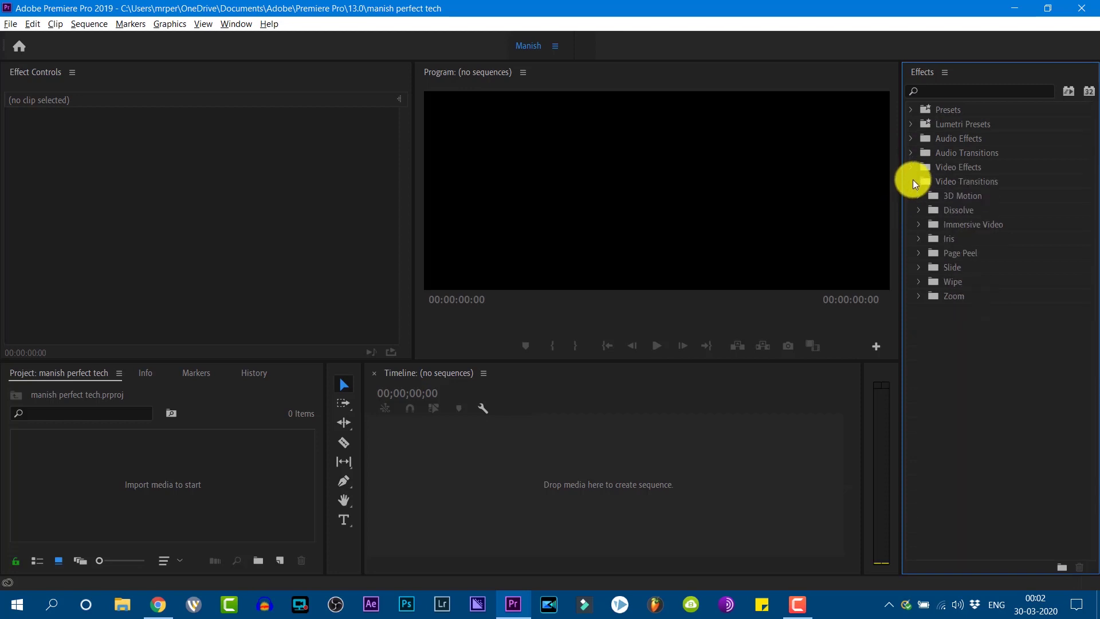
pyautogui.click(910, 182)
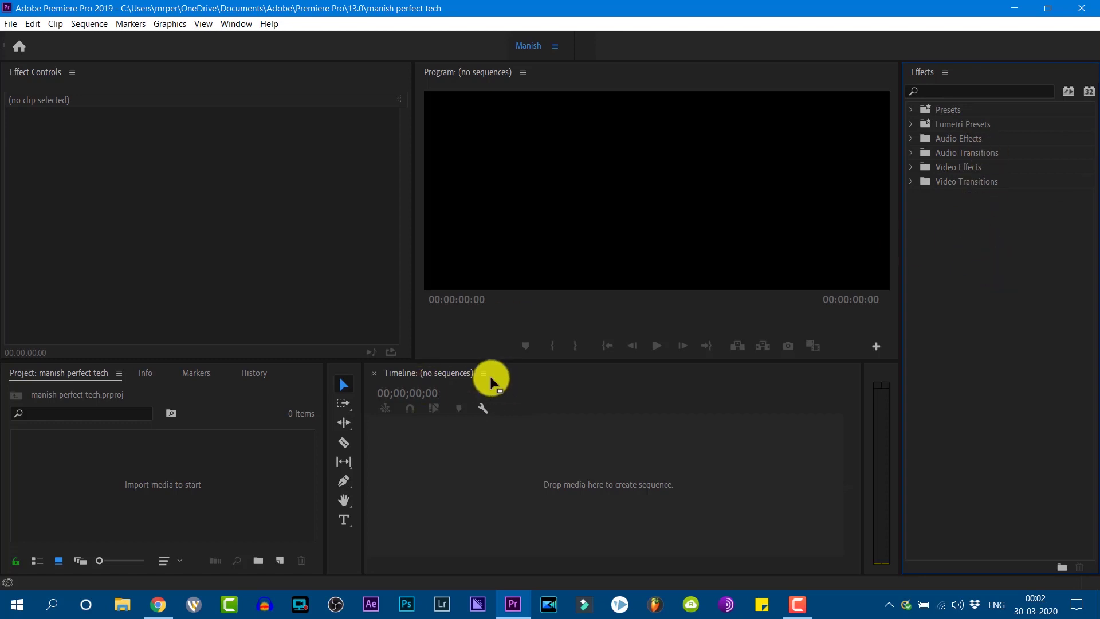
# Step: Import the 'just for fun.mp4' video into the Project bin
pyautogui.doubleClick(161, 492)
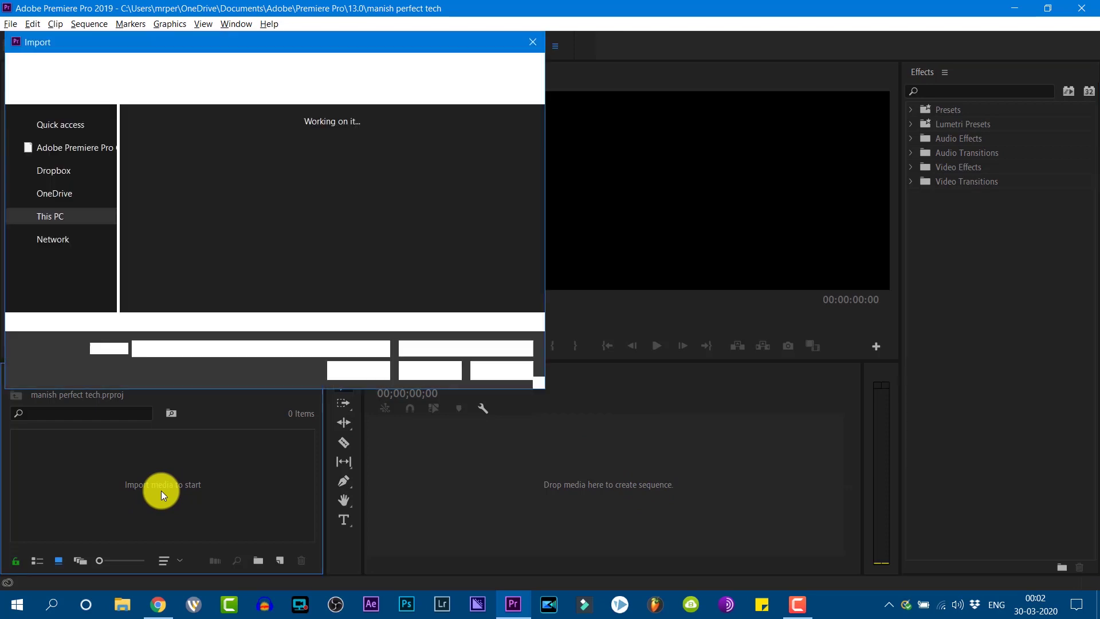
pyautogui.click(62, 290)
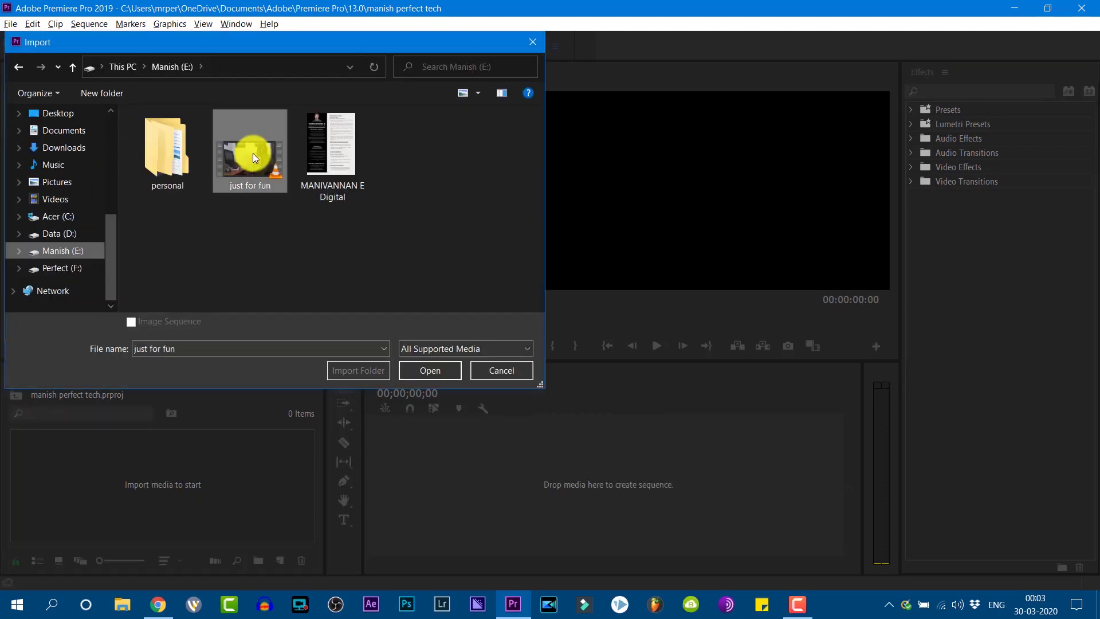
pyautogui.doubleClick(252, 149)
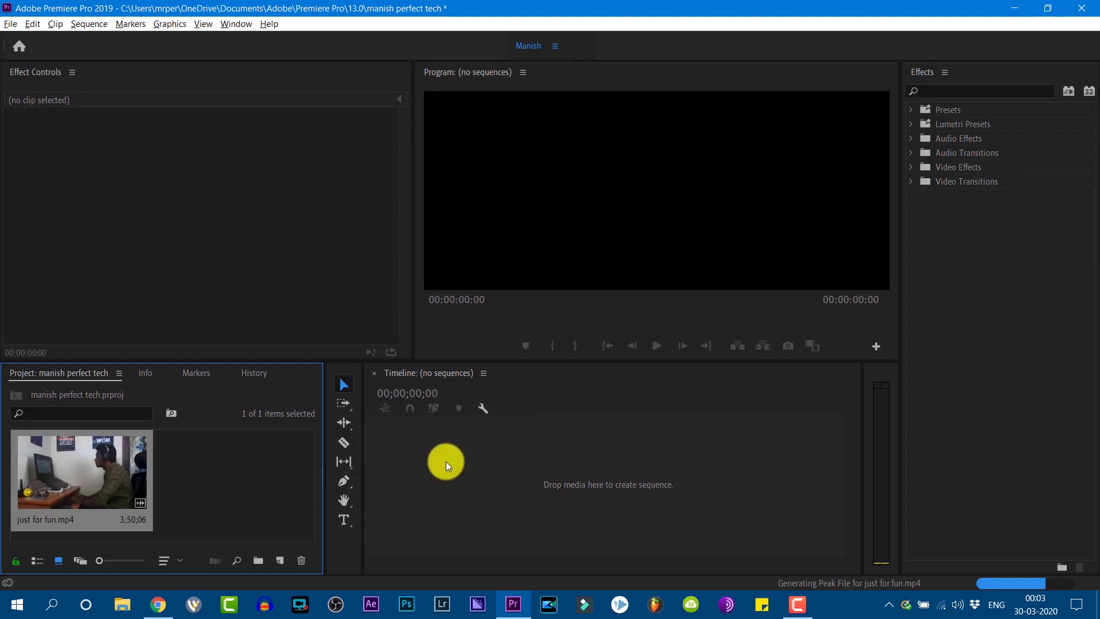
# Step: Drag 'just for fun.mp4' onto the timeline to create a sequence, zoom to fit, and select the clip
pyautogui.moveTo(66, 487); pyautogui.dragTo(720, 467)
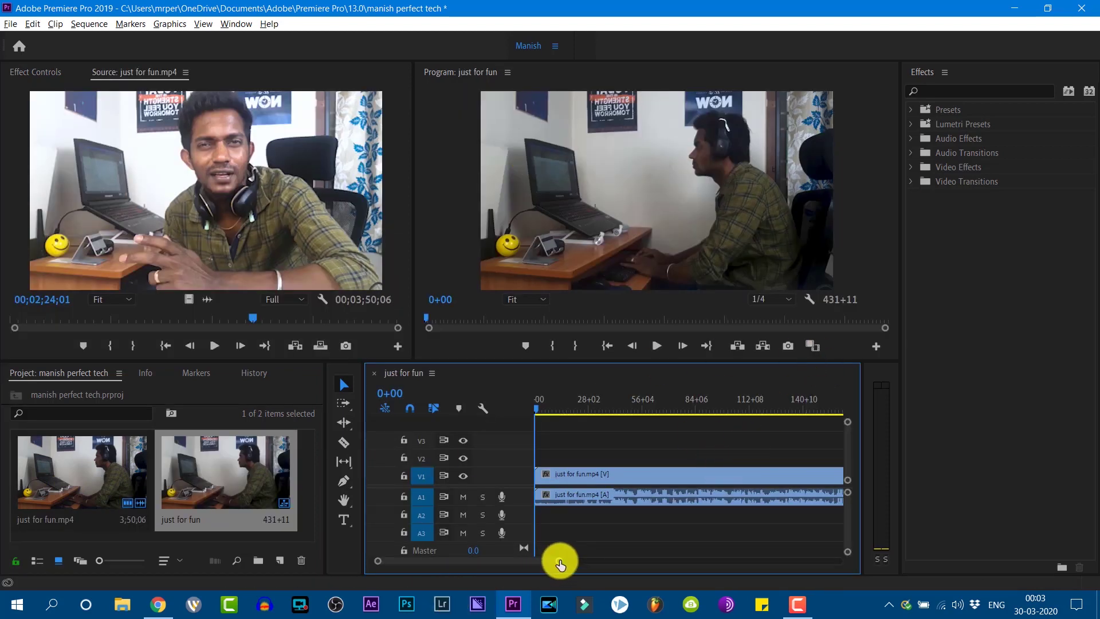
pyautogui.moveTo(560, 565); pyautogui.dragTo(657, 563)
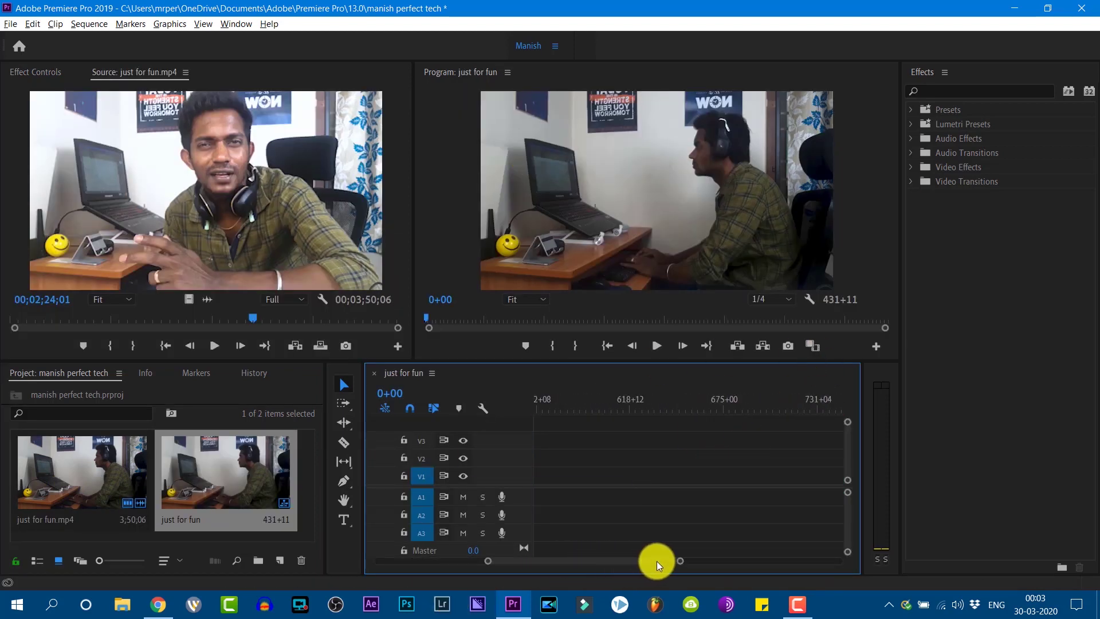
pyautogui.doubleClick(576, 560)
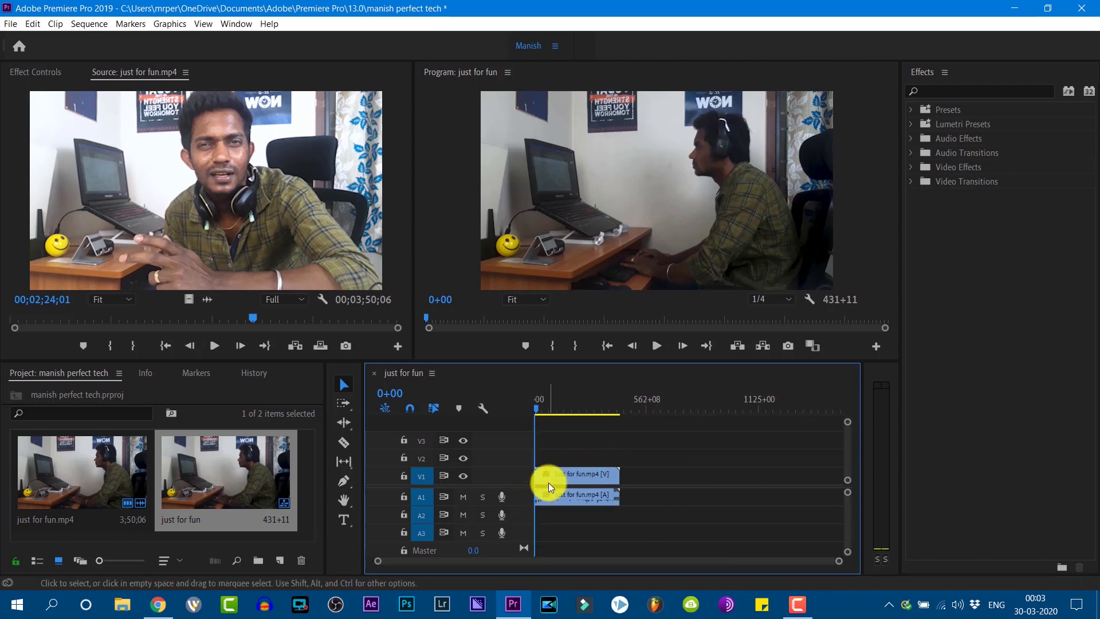
pyautogui.press('=')
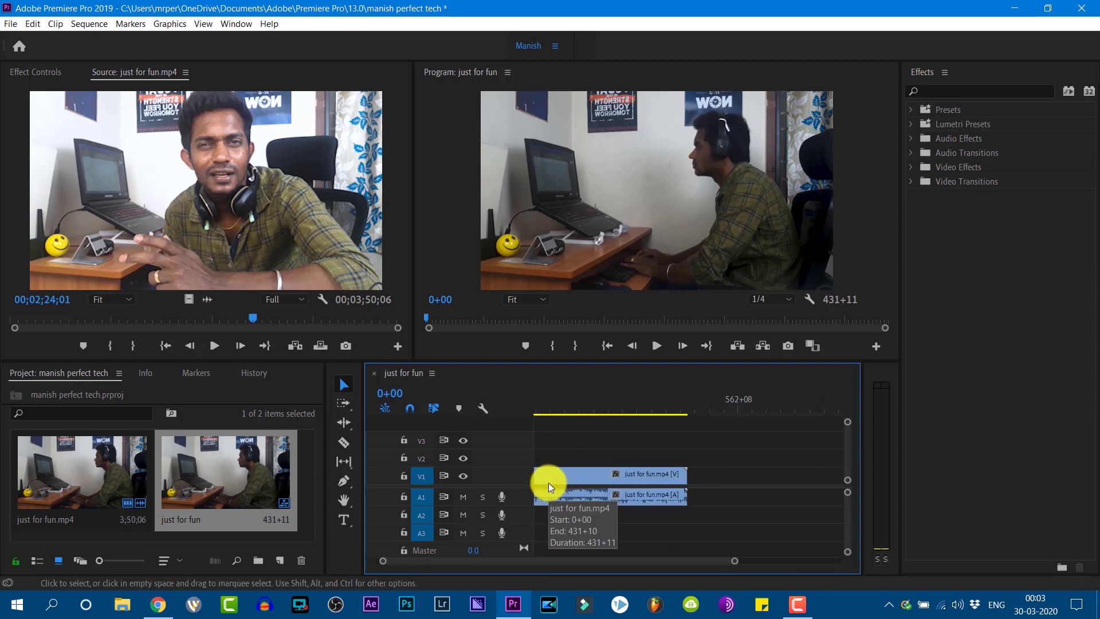
pyautogui.press('-')
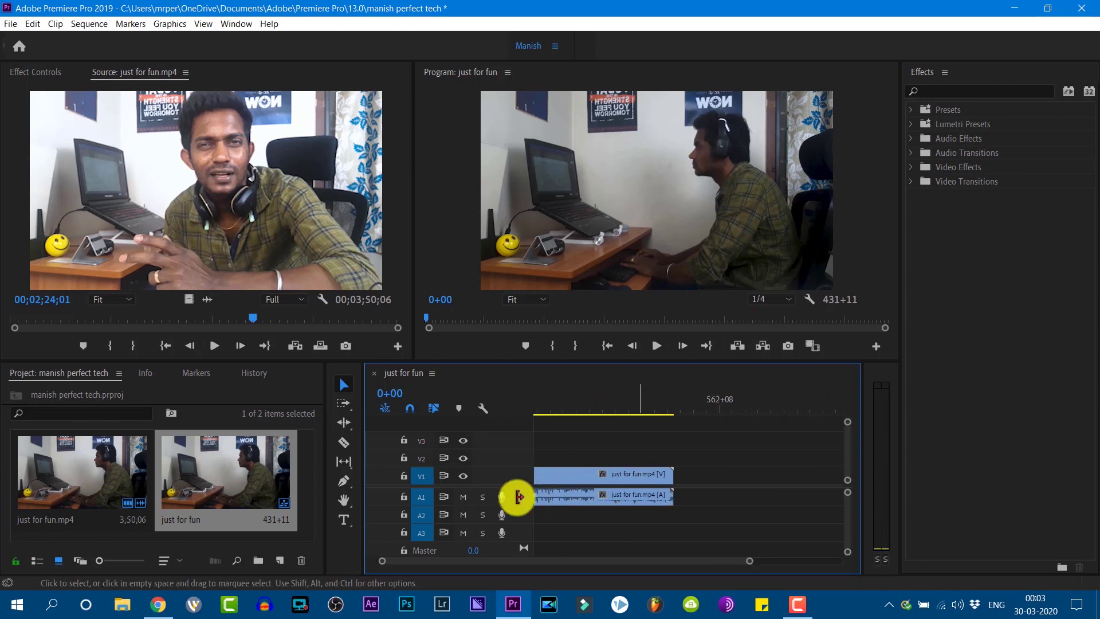
pyautogui.click(549, 475)
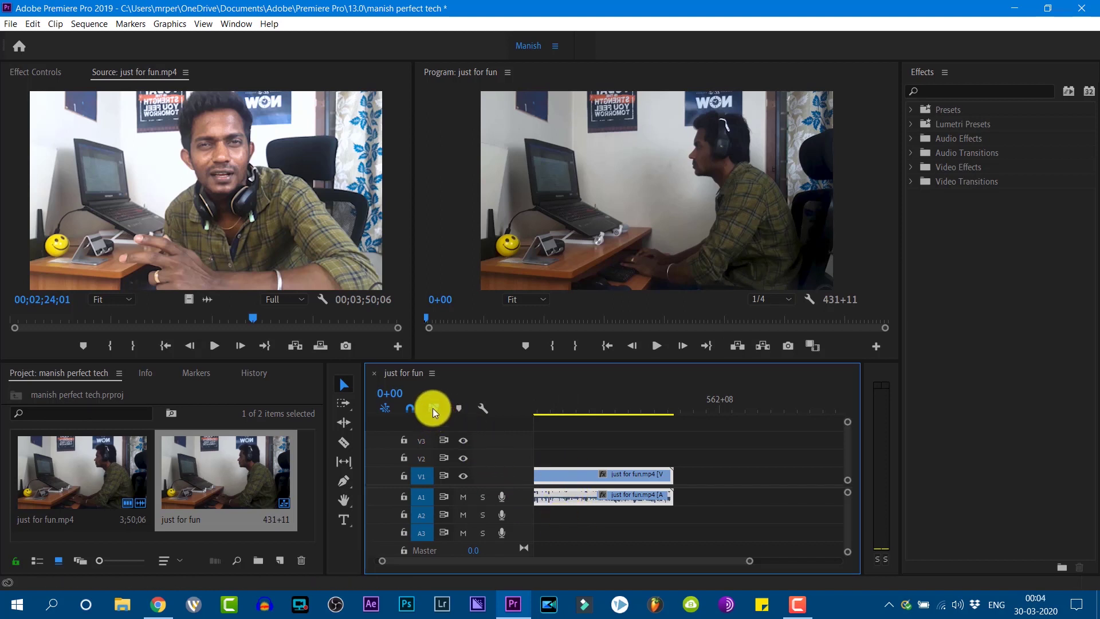
# Step: Unlink the clip's video from its audio and toggle Linked Selection
pyautogui.rightClick(541, 483)
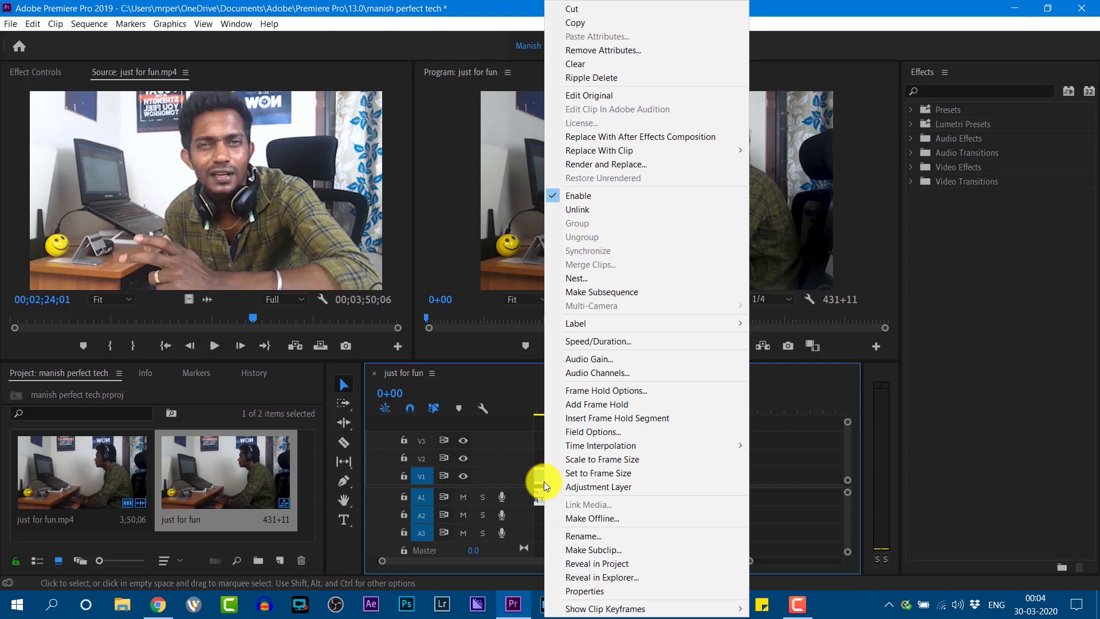
pyautogui.click(591, 211)
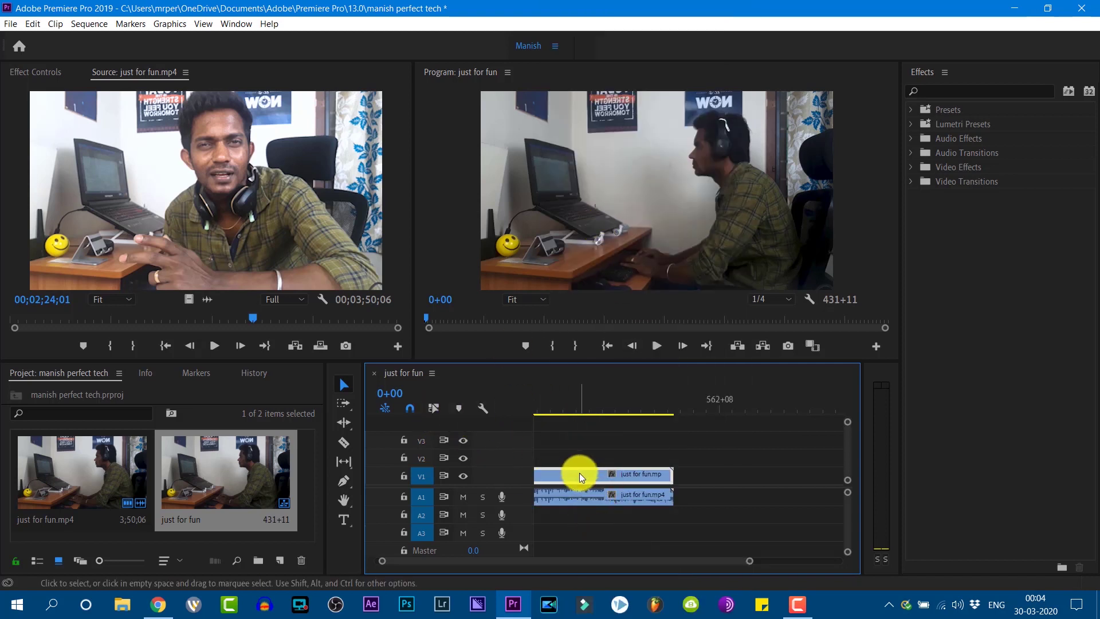
pyautogui.click(432, 409)
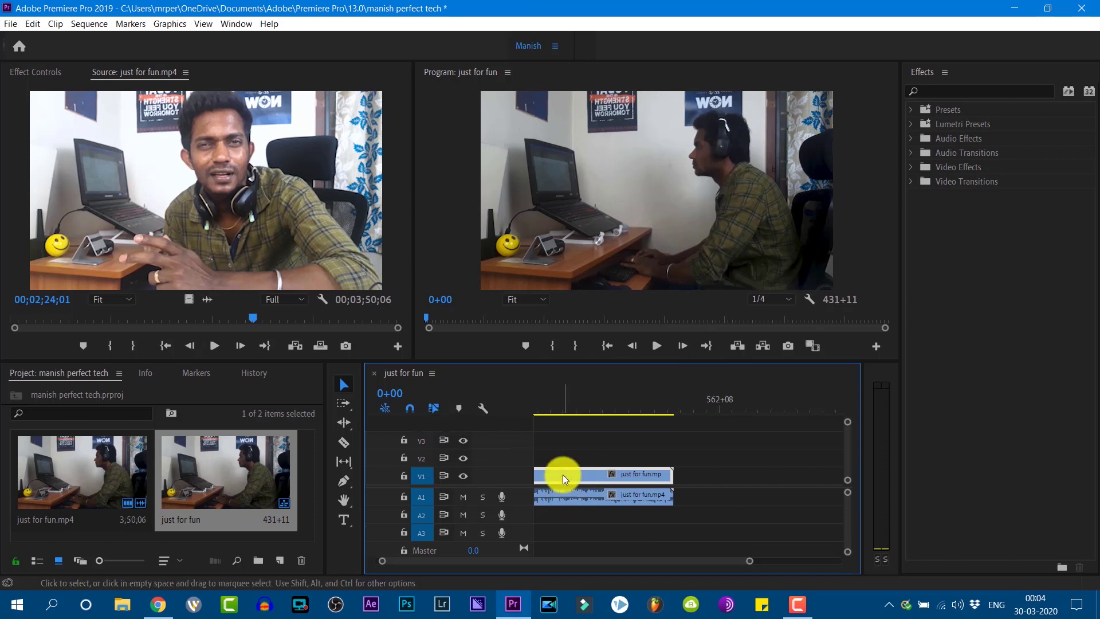
pyautogui.rightClick(561, 475)
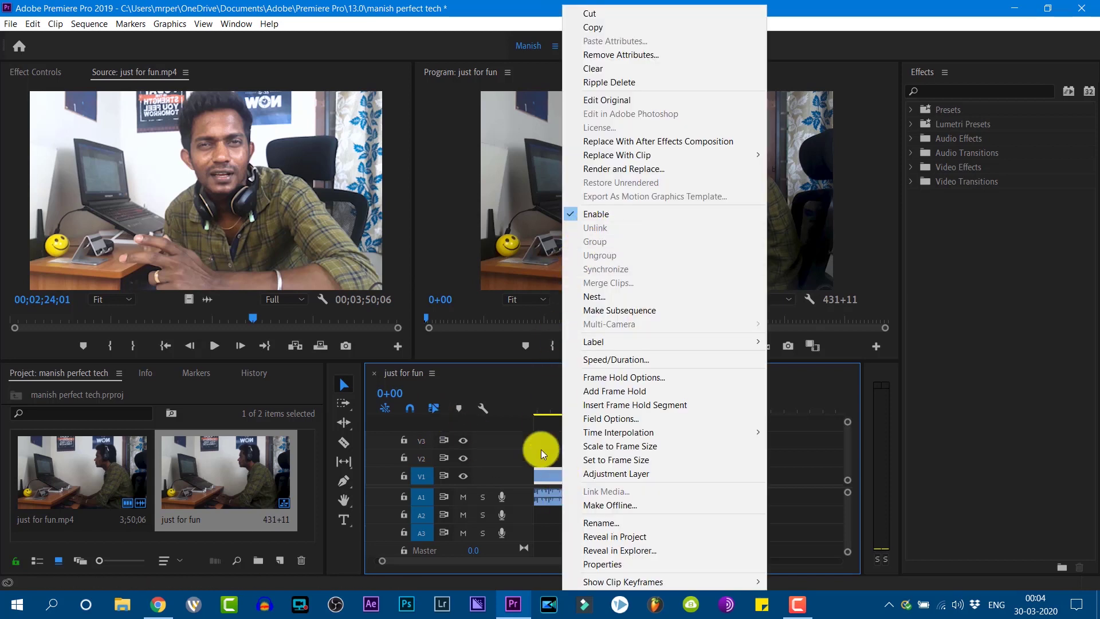
pyautogui.click(546, 479)
# Step: Select the A1 audio and V1 video parts individually to confirm they're separate
pyautogui.click(579, 496)
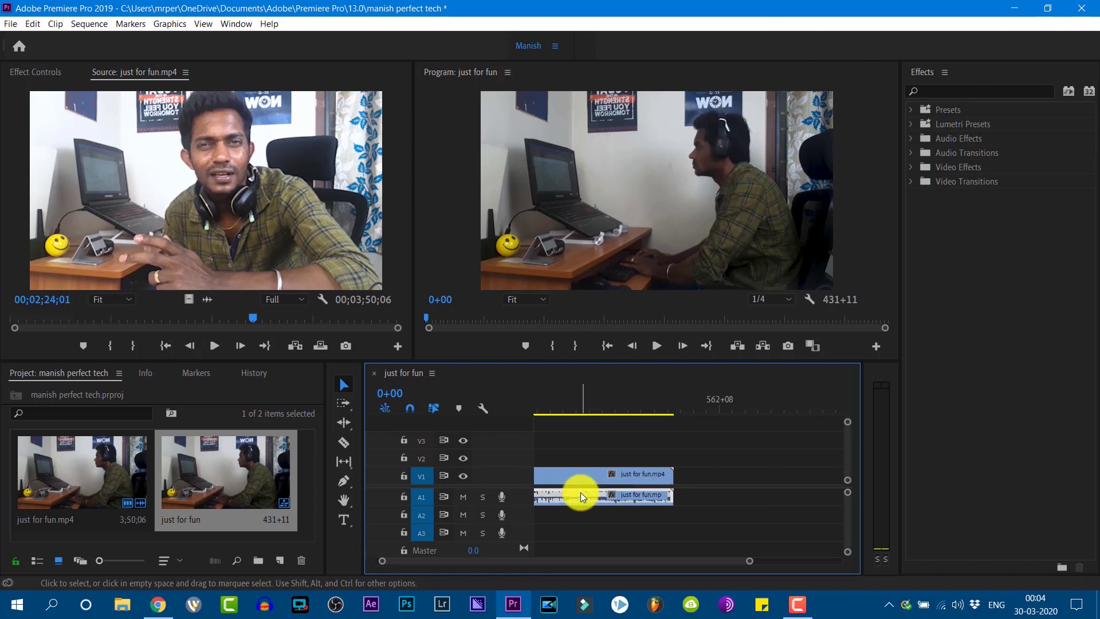
pyautogui.click(572, 472)
pyautogui.click(573, 497)
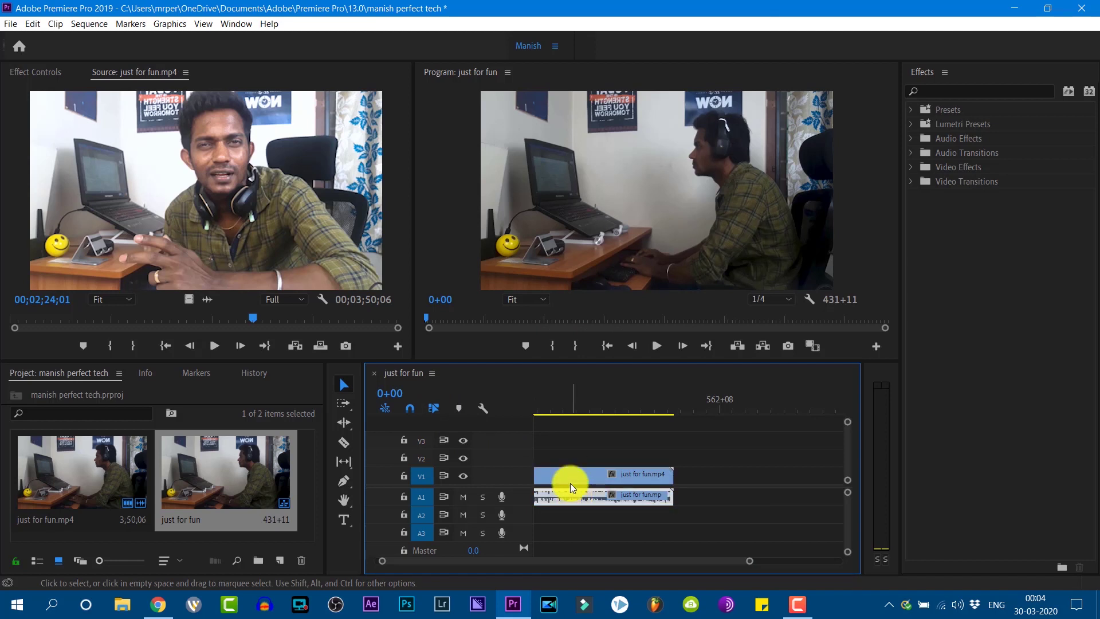
pyautogui.click(569, 476)
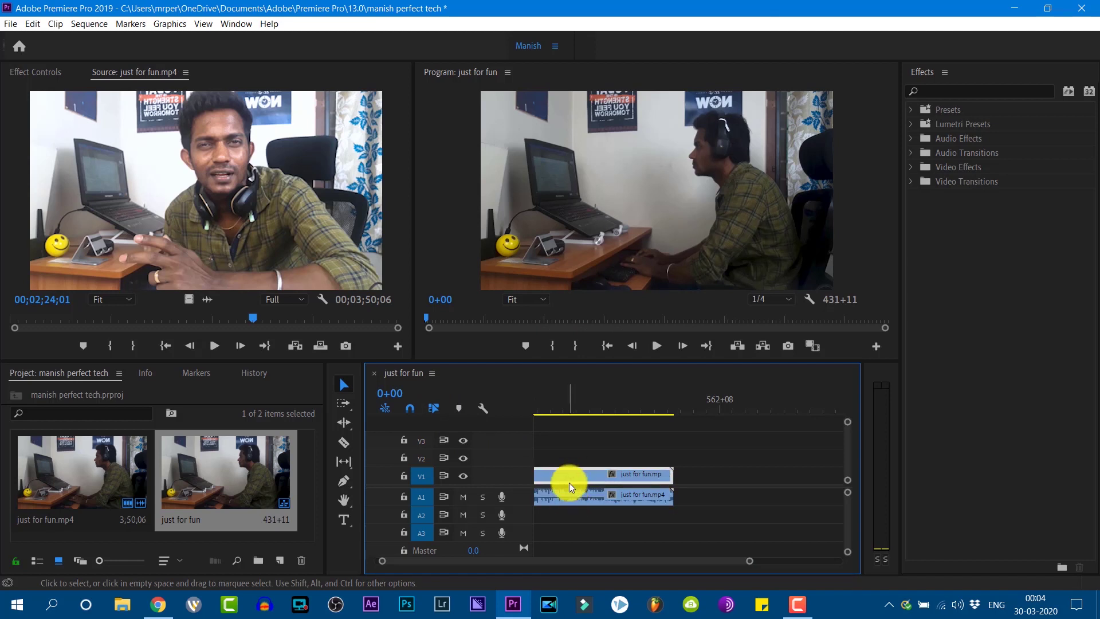
pyautogui.click(572, 495)
pyautogui.click(572, 476)
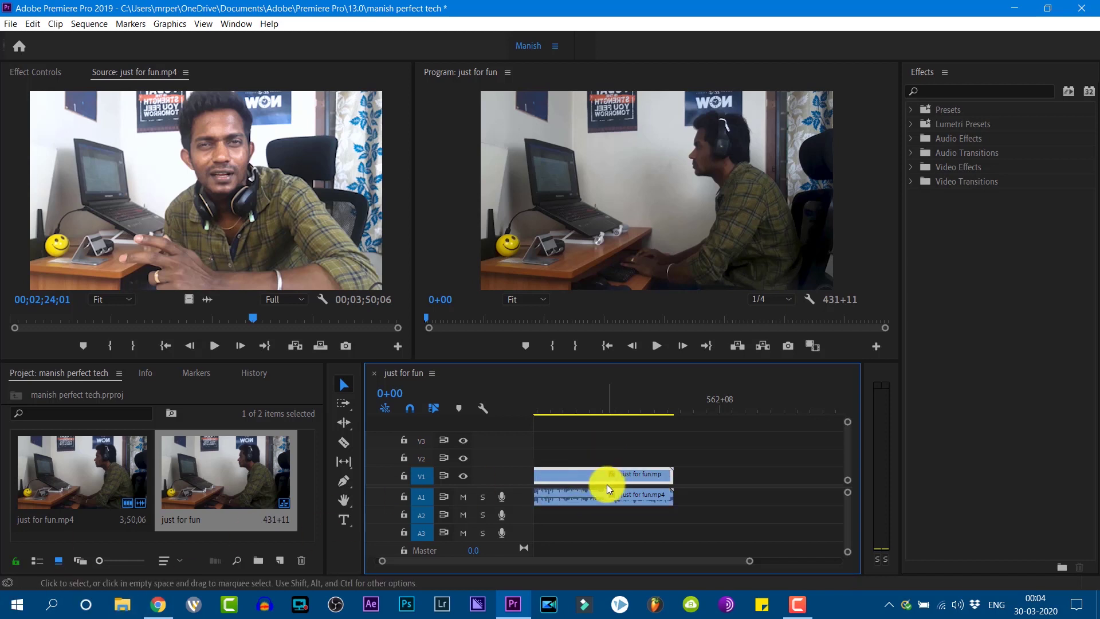
# Step: Drag Gaussian Blur from Video Effects > Blur & Sharpen onto the V1 clip
pyautogui.click(912, 167)
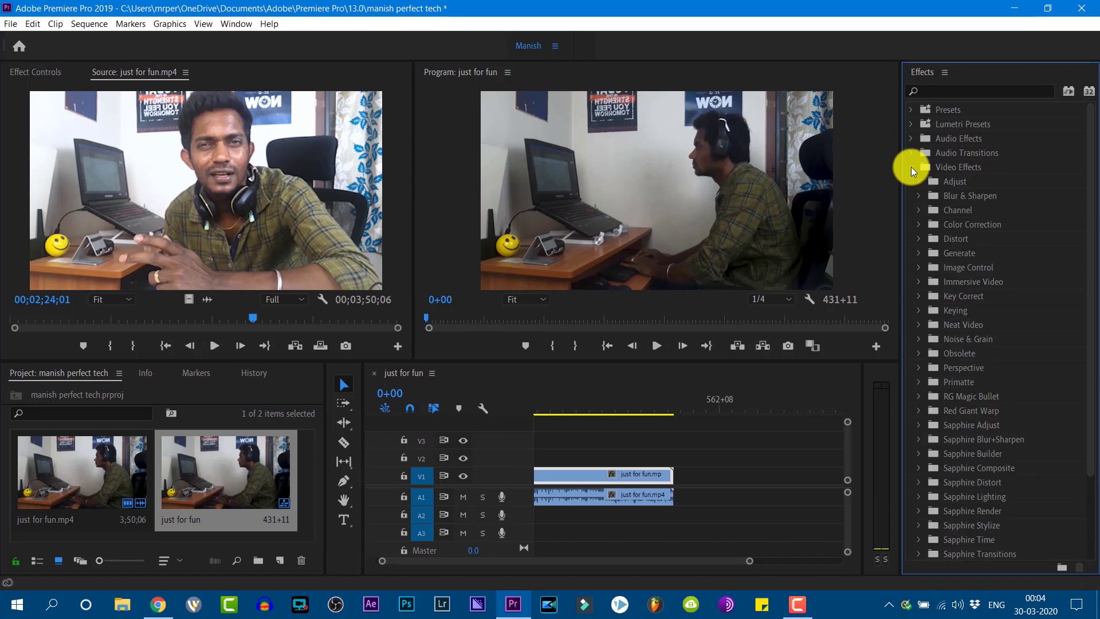
pyautogui.click(955, 198)
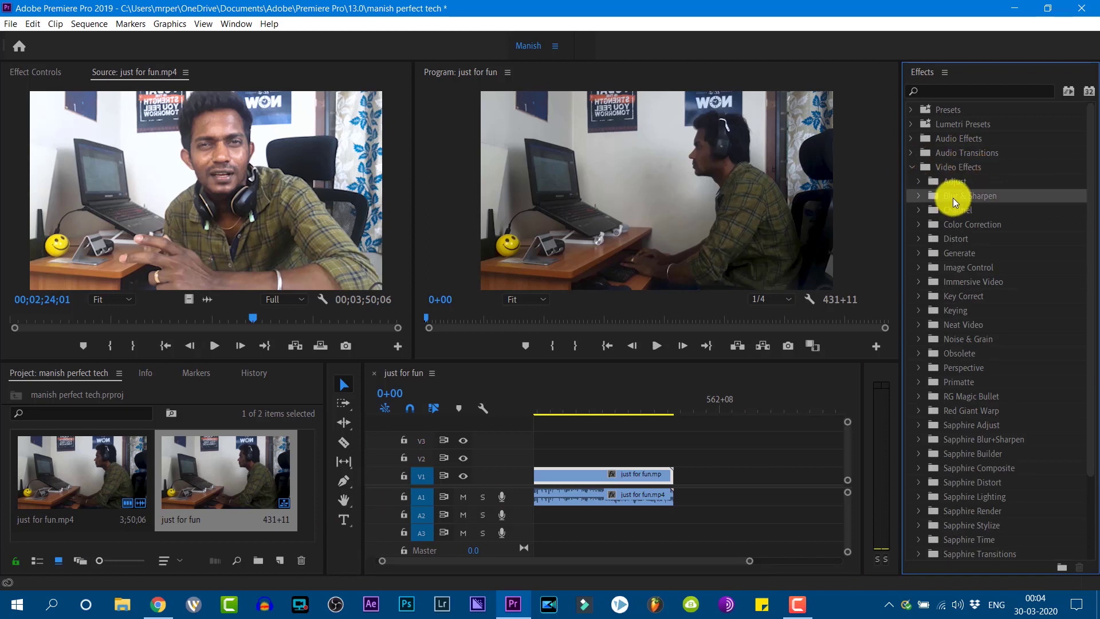
pyautogui.click(919, 197)
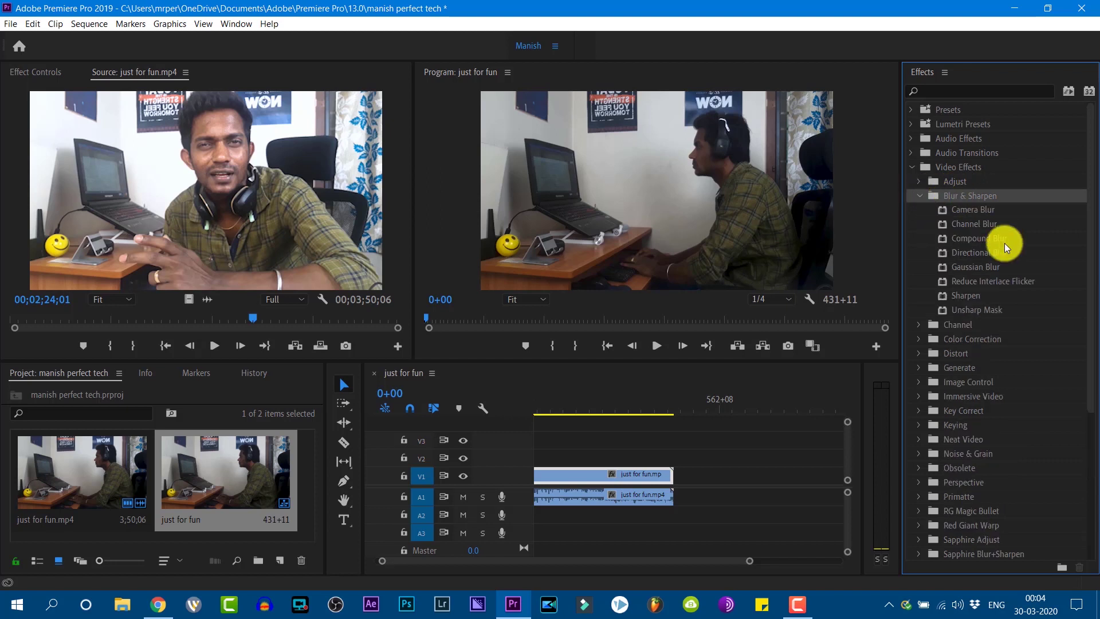
pyautogui.click(977, 312)
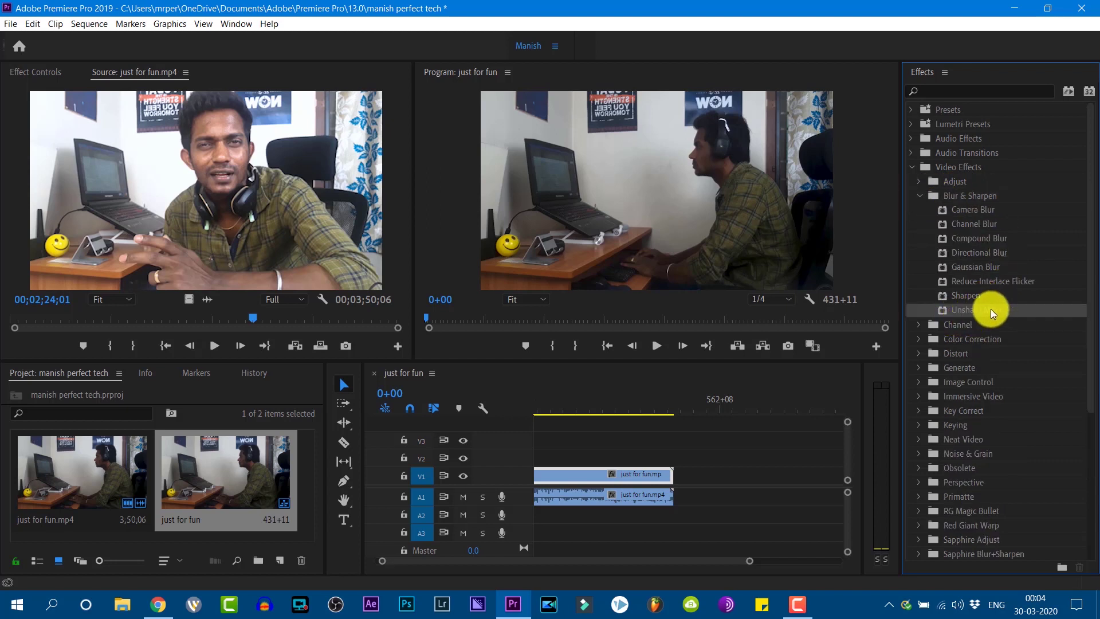
pyautogui.click(967, 268)
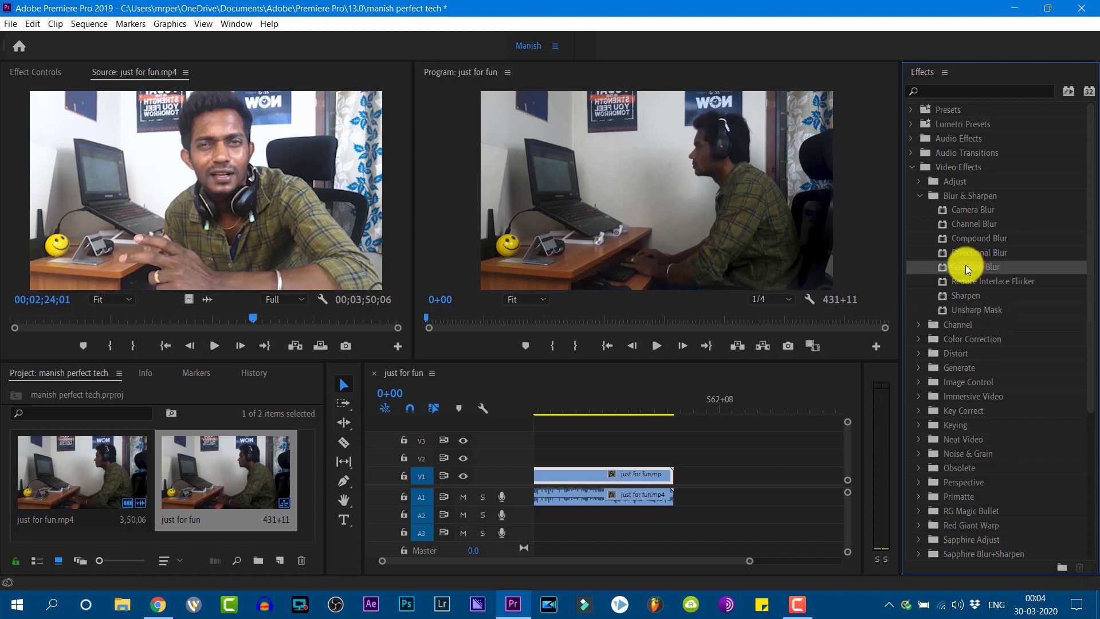
pyautogui.moveTo(966, 268); pyautogui.dragTo(591, 472)
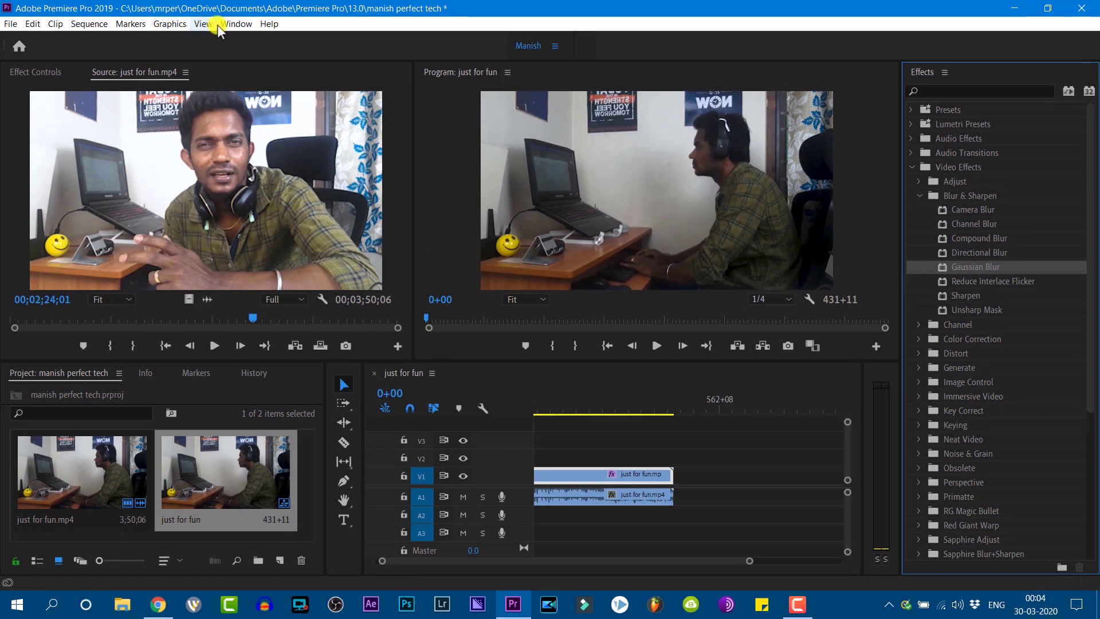
# Step: Open Effect Controls for the V1 clip via the Window menu
pyautogui.click(231, 26)
pyautogui.click(235, 25)
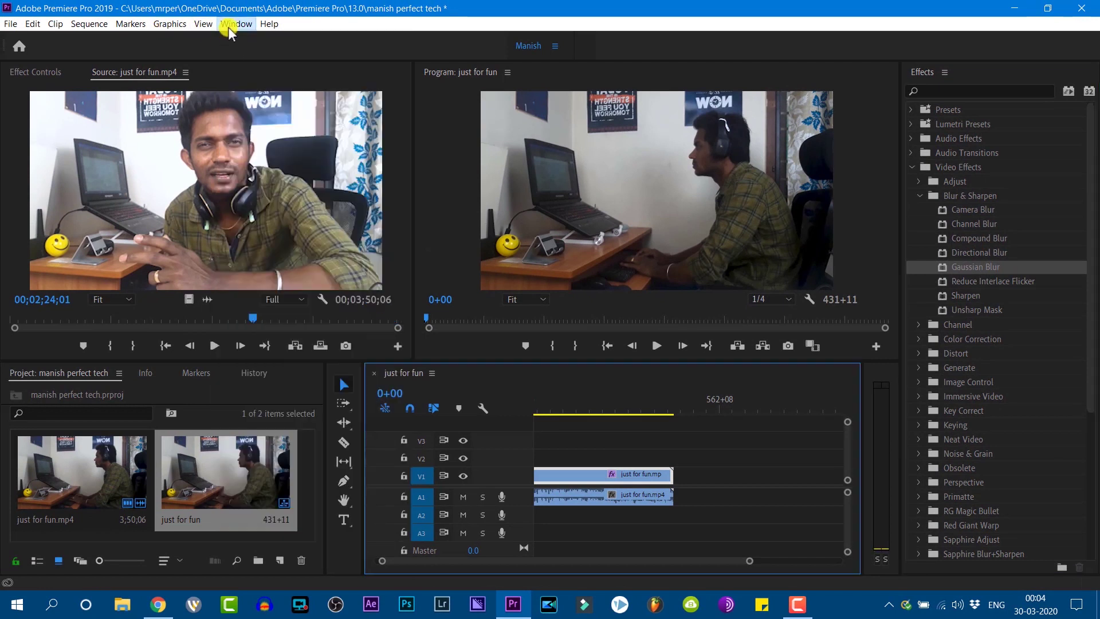
pyautogui.click(231, 25)
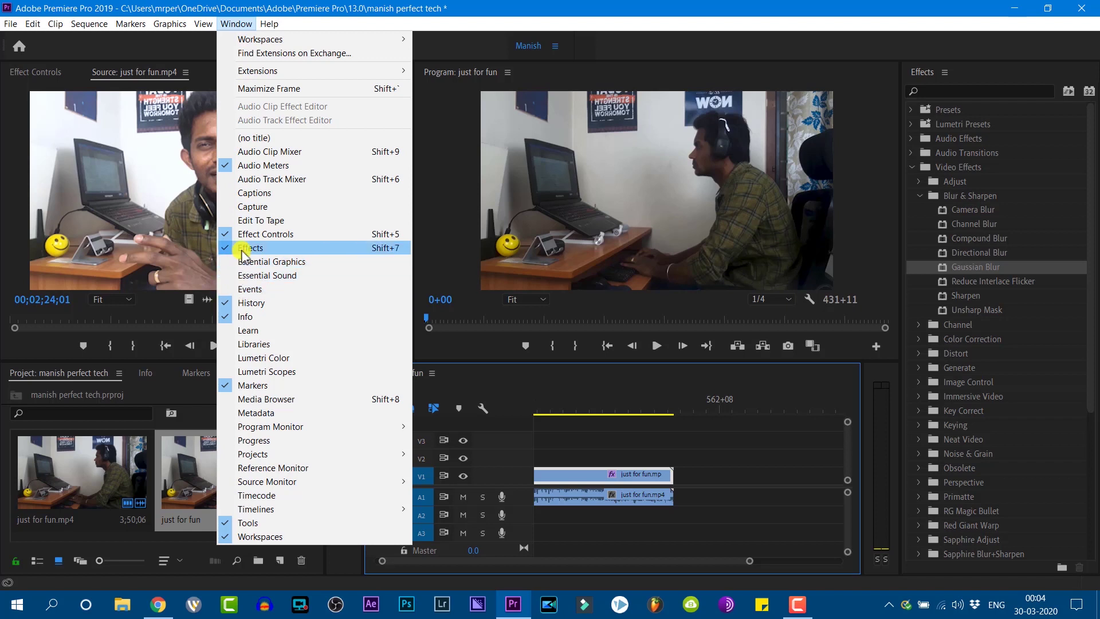
pyautogui.click(278, 235)
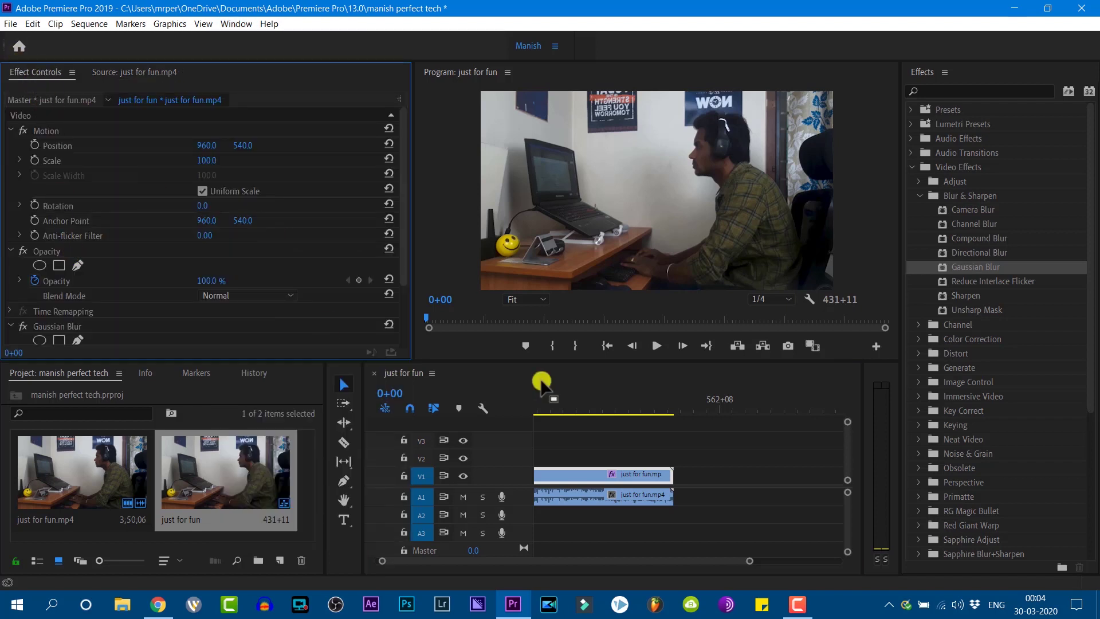
pyautogui.click(634, 480)
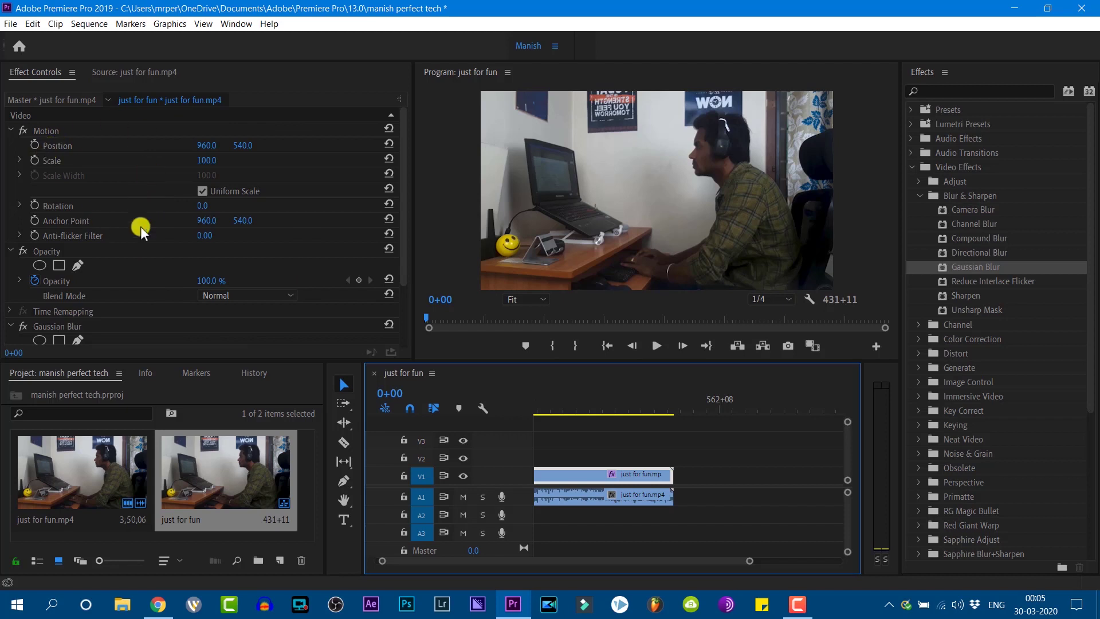
# Step: Scroll Effect Controls down to the Gaussian Blur parameters
pyautogui.scroll(-3, 150, 217)
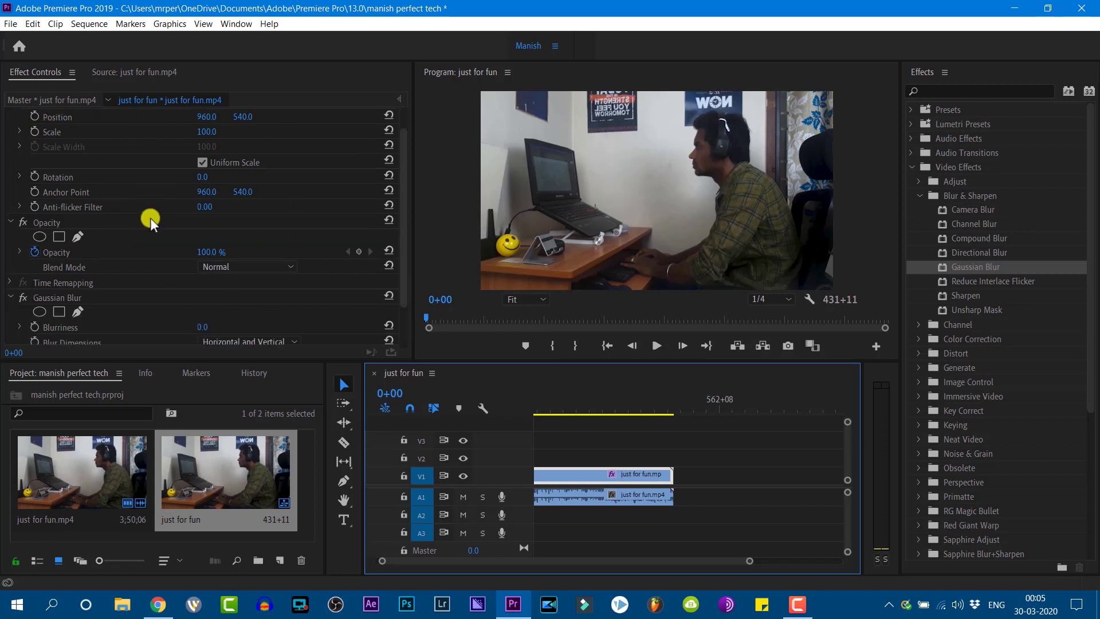
pyautogui.scroll(3, 150, 232)
pyautogui.scroll(-3, 152, 269)
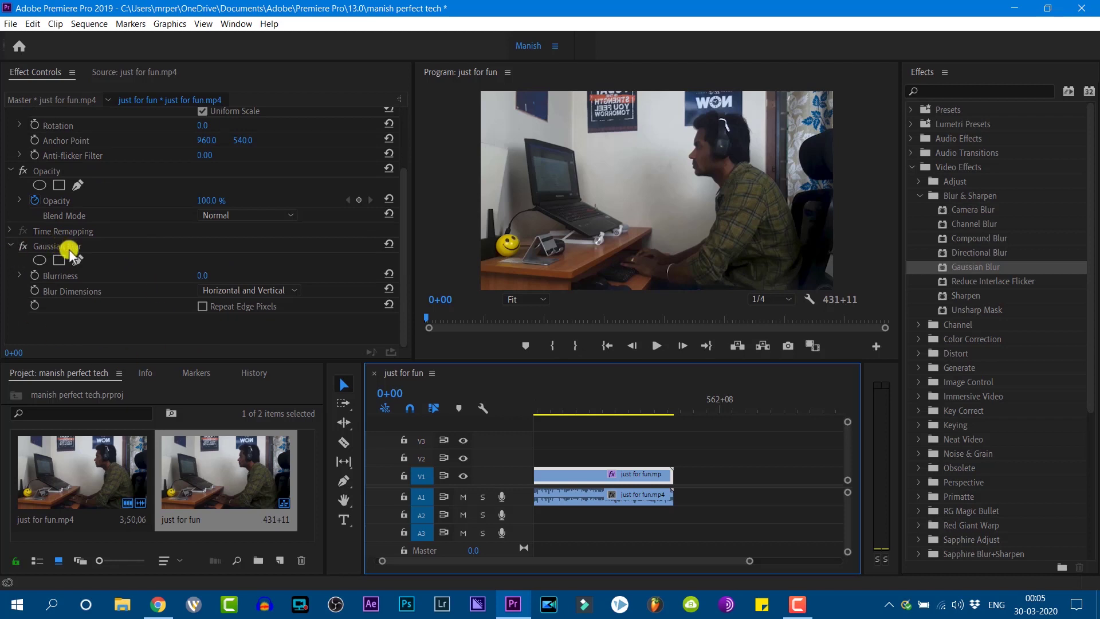
pyautogui.click(23, 250)
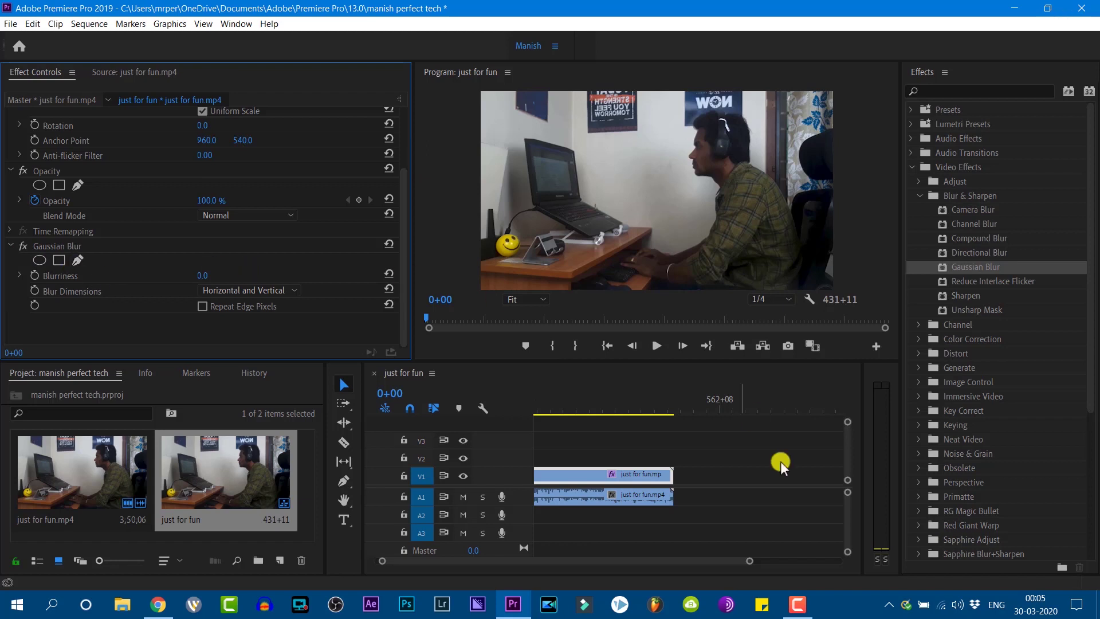
# Step: Scrub Blurriness to test, leave it at 14.0, then turn off its keyframe stopwatch
pyautogui.click(585, 476)
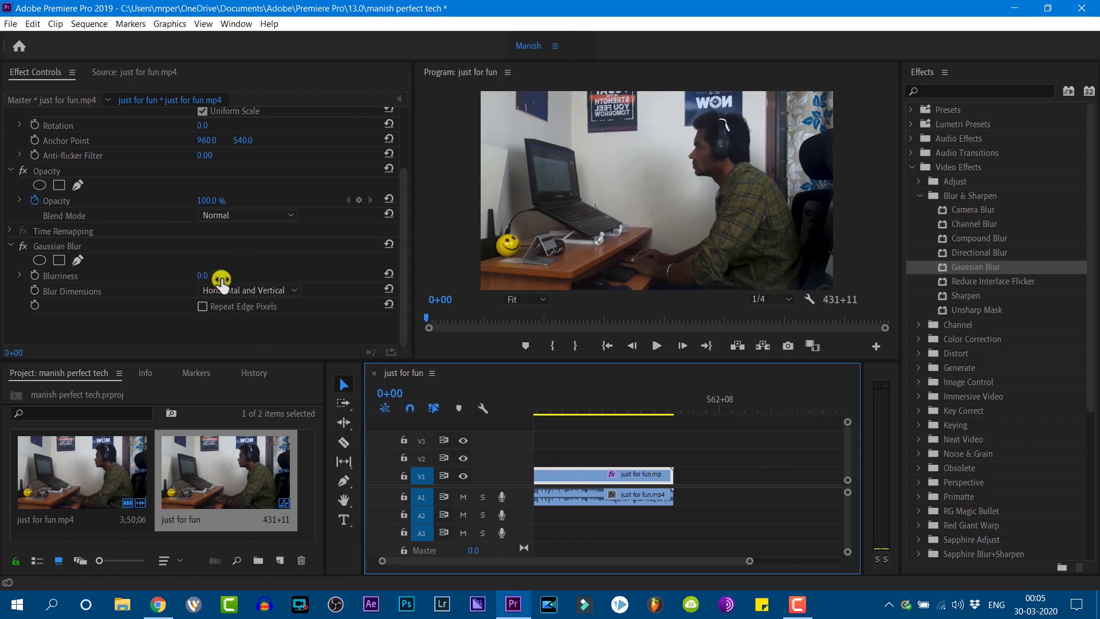
pyautogui.moveTo(221, 280); pyautogui.dragTo(269, 286)
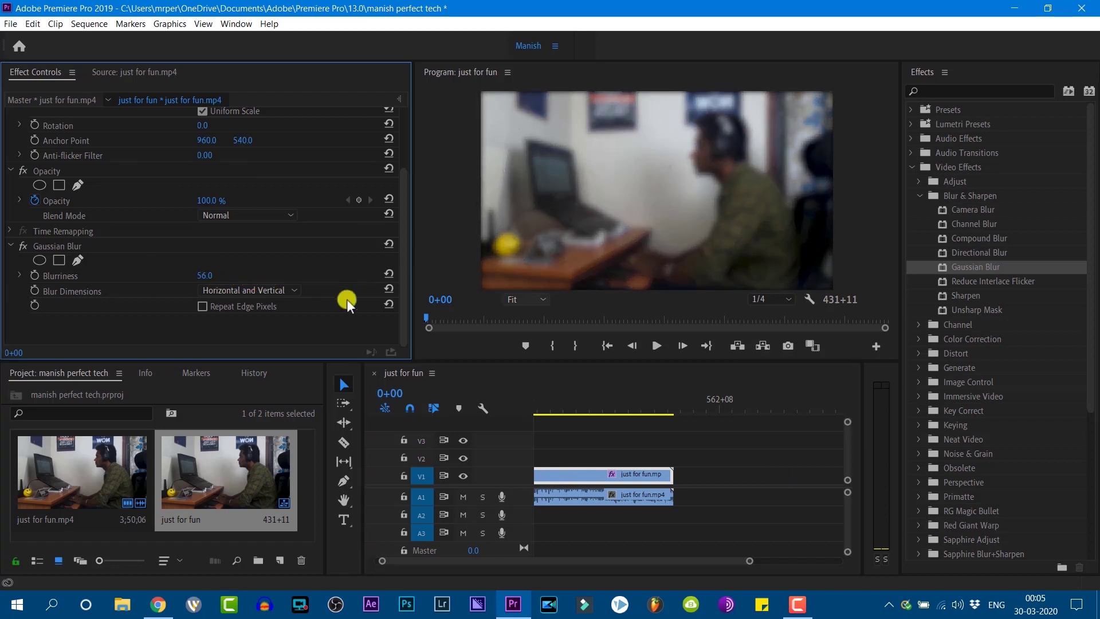
pyautogui.moveTo(247, 277); pyautogui.dragTo(277, 287)
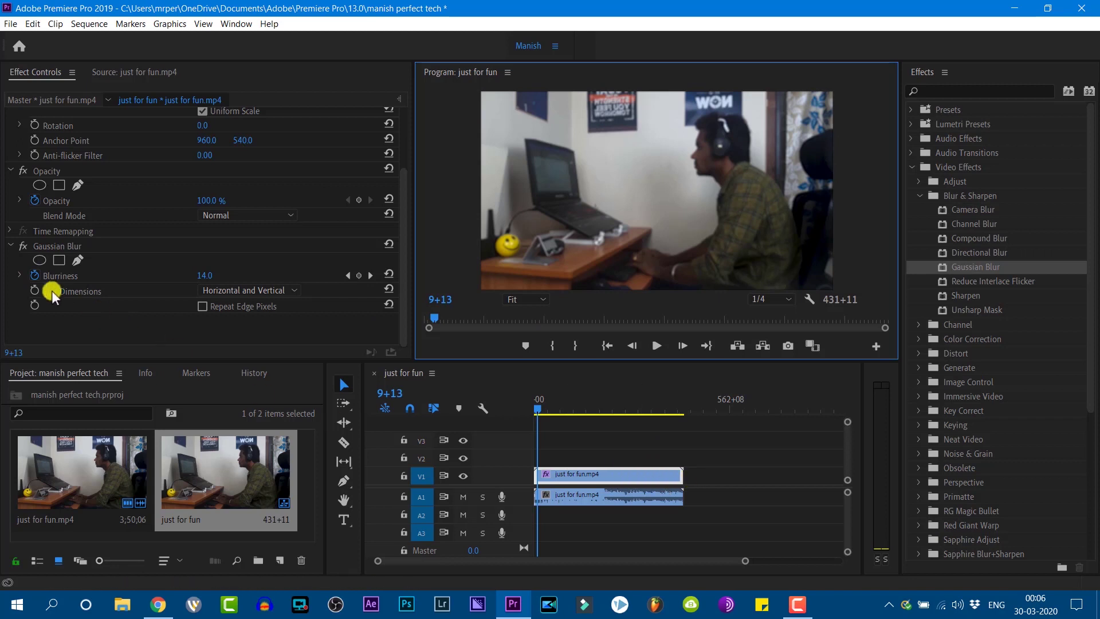
pyautogui.click(39, 277)
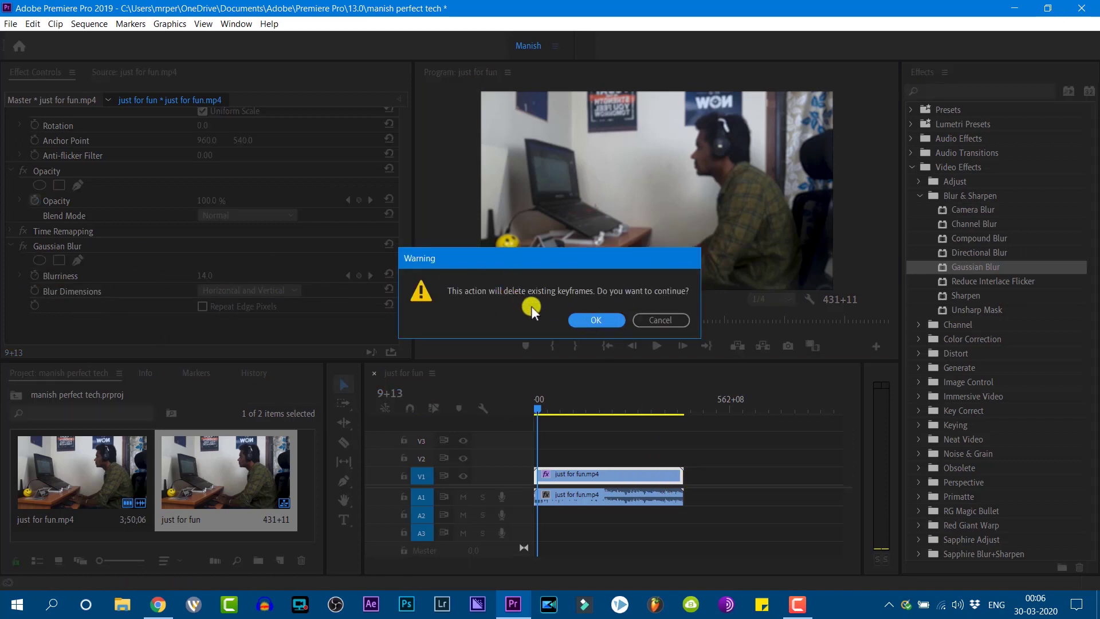
# Step: Confirm deleting the Blurriness keyframes and reset Gaussian Blur, leaving Blurriness at 0.0
pyautogui.click(596, 321)
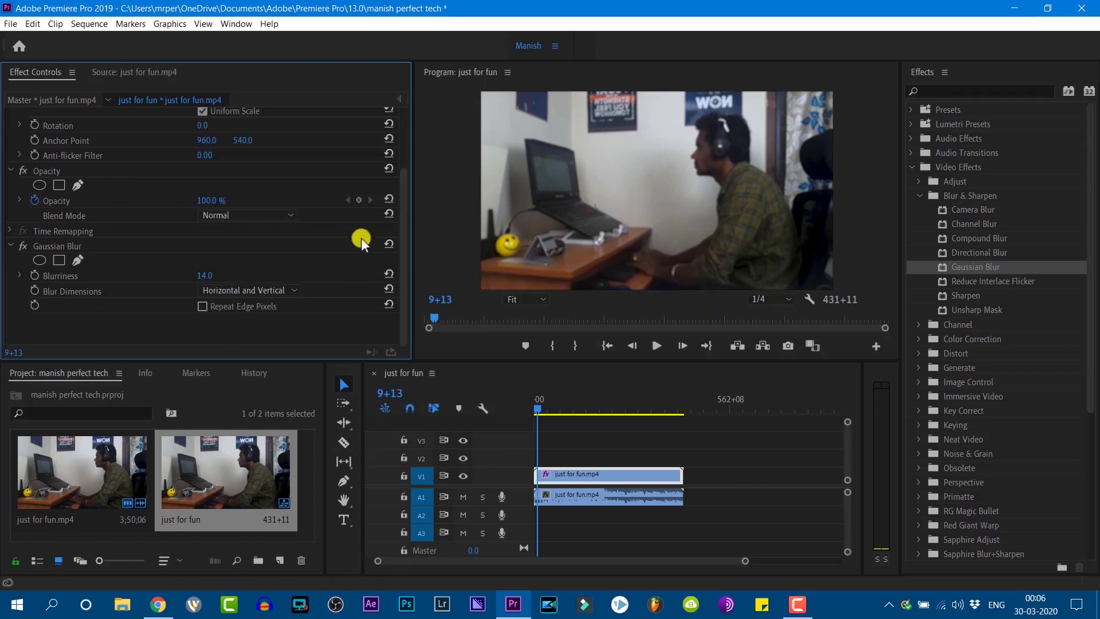
pyautogui.click(387, 245)
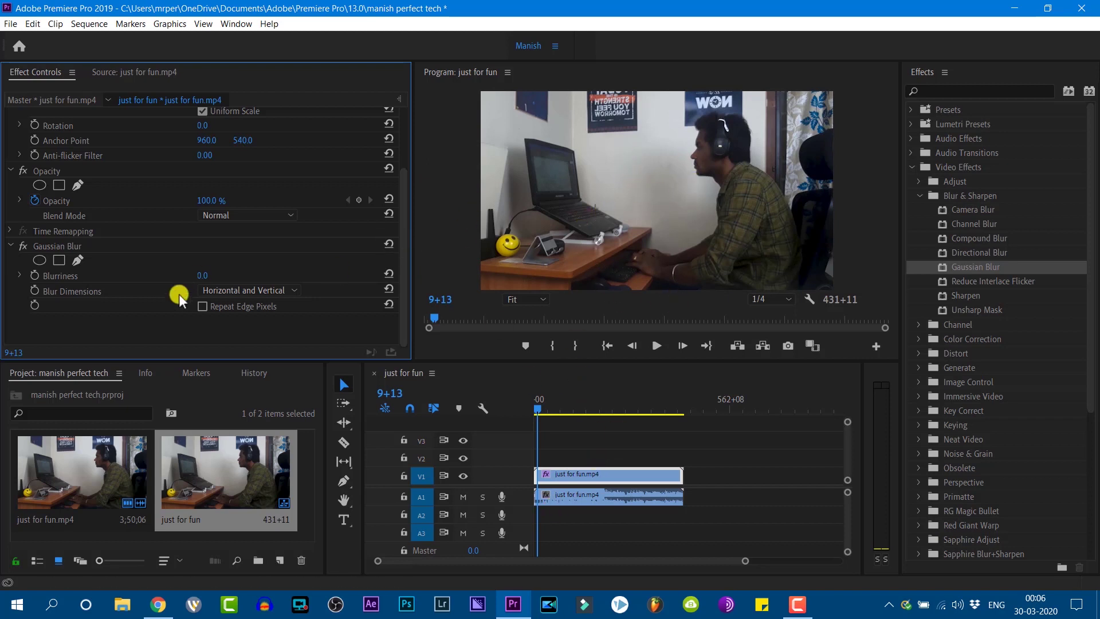
pyautogui.moveTo(202, 276)
pyautogui.mouseDown()
pyautogui.moveTo(317, 285)
pyautogui.moveTo(219, 286)
pyautogui.mouseUp()
# Step: Collapse and re-expand Video Effects, open and close Channel, then fold up Blur & Sharpen
pyautogui.click(912, 166)
pyautogui.click(911, 166)
pyautogui.scroll(-2, 931, 212)
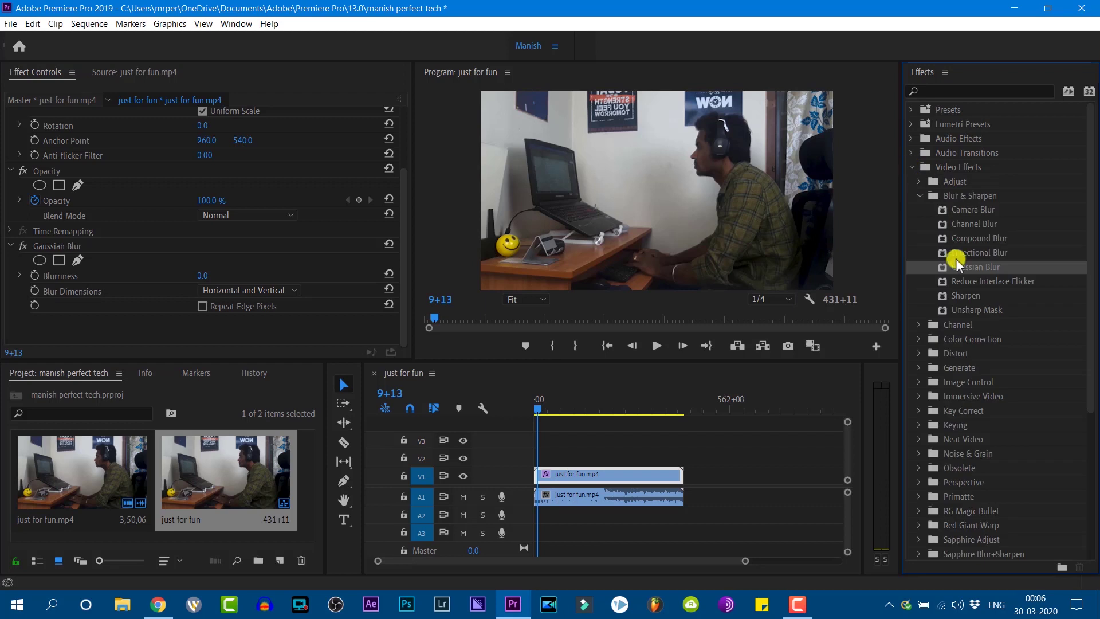
pyautogui.click(920, 255)
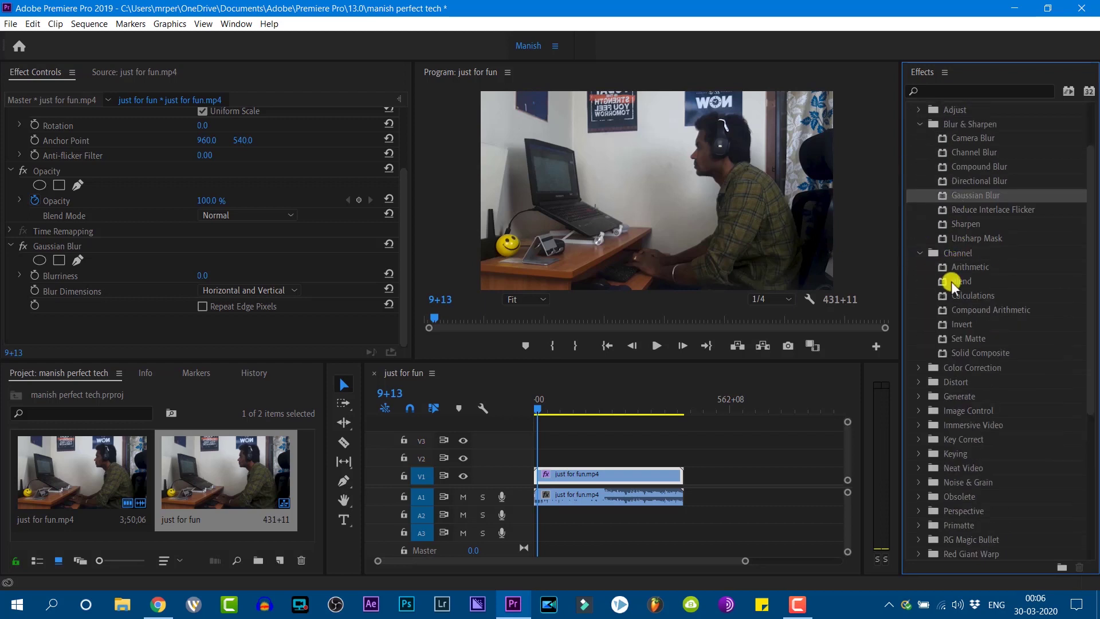
pyautogui.click(917, 253)
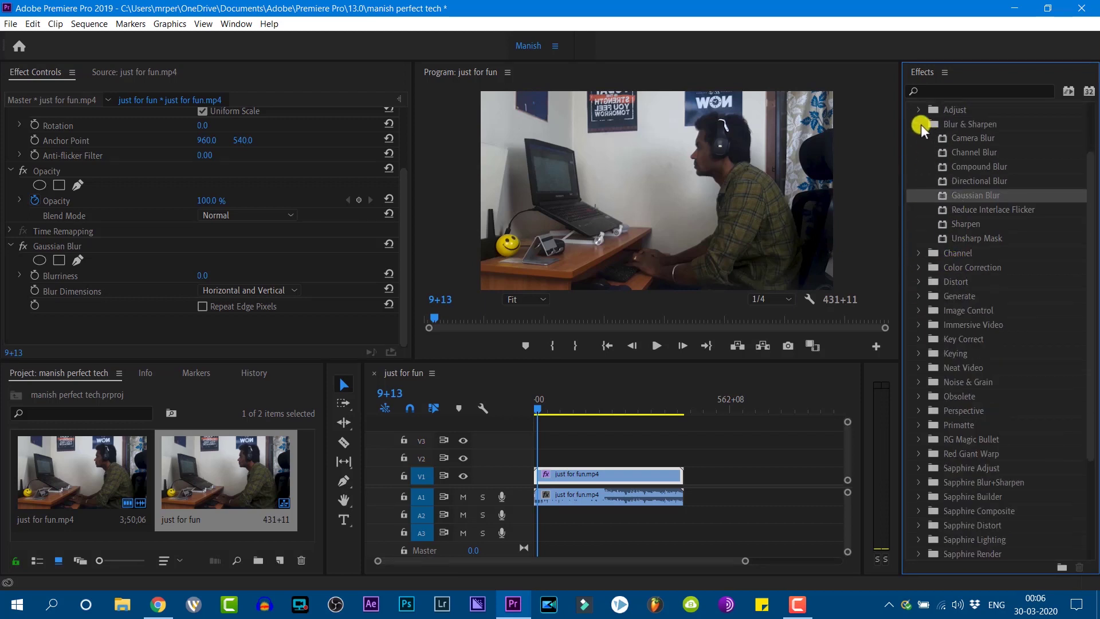
pyautogui.click(920, 125)
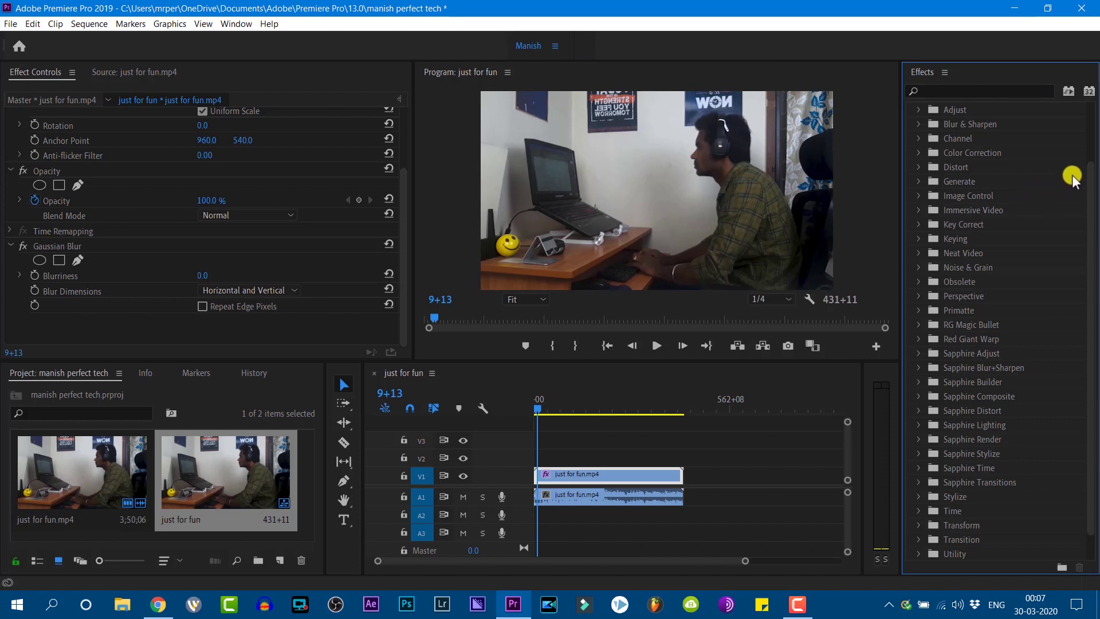
pyautogui.scroll(3, 981, 255)
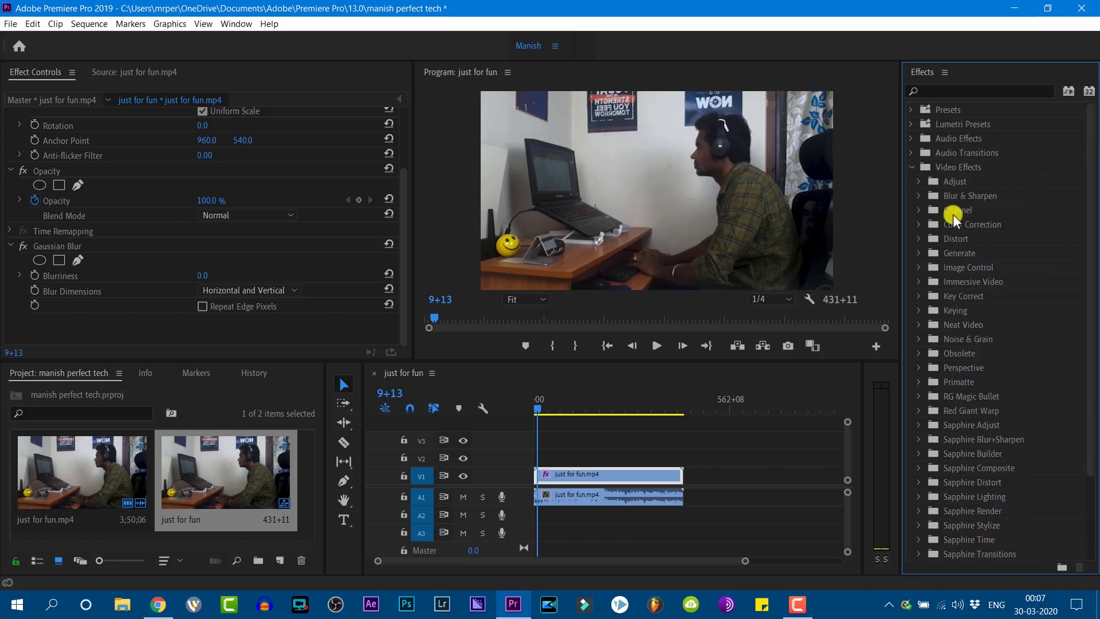
# Step: Switch from Video Effects to Audio Effects and drag DeNoise onto the just for fun.mp4 audio on A1
pyautogui.click(910, 166)
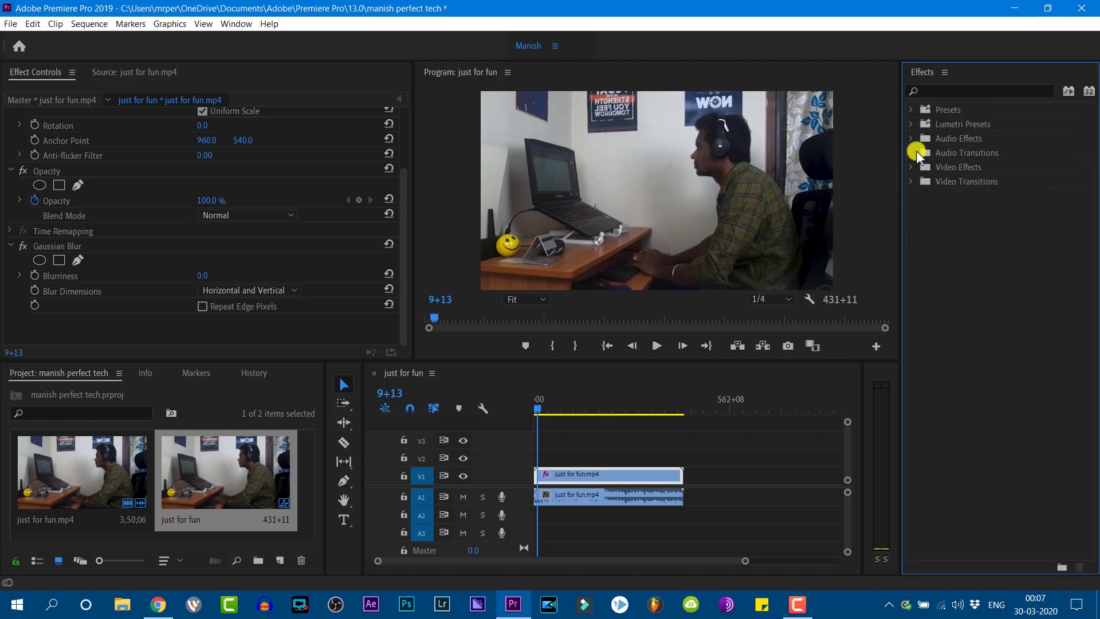
pyautogui.click(912, 138)
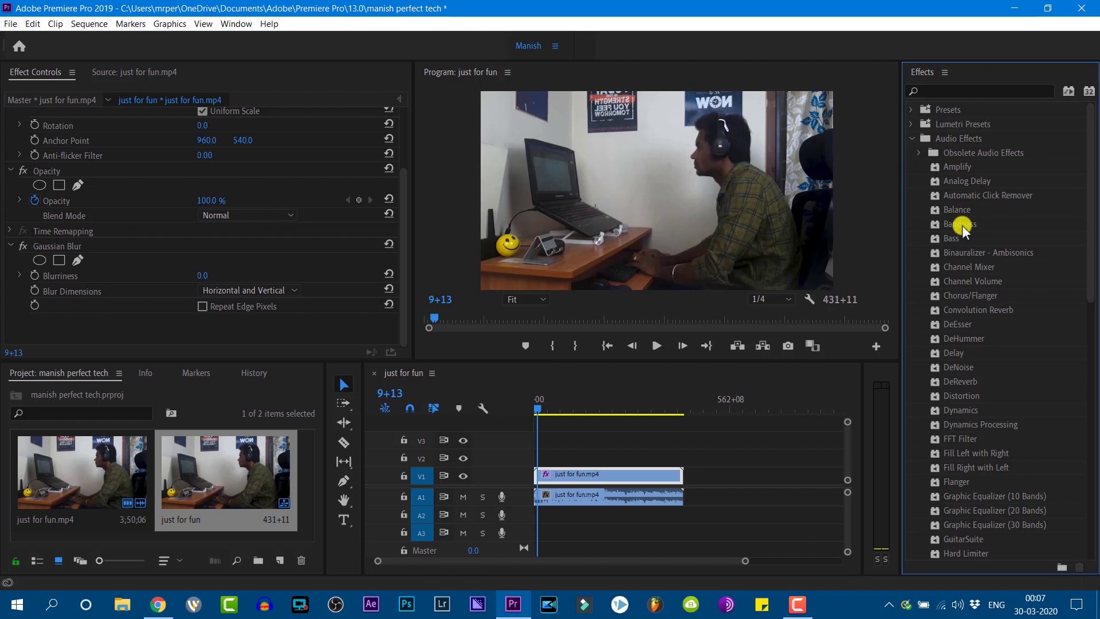
pyautogui.scroll(-2, 961, 226)
pyautogui.scroll(-5, 961, 238)
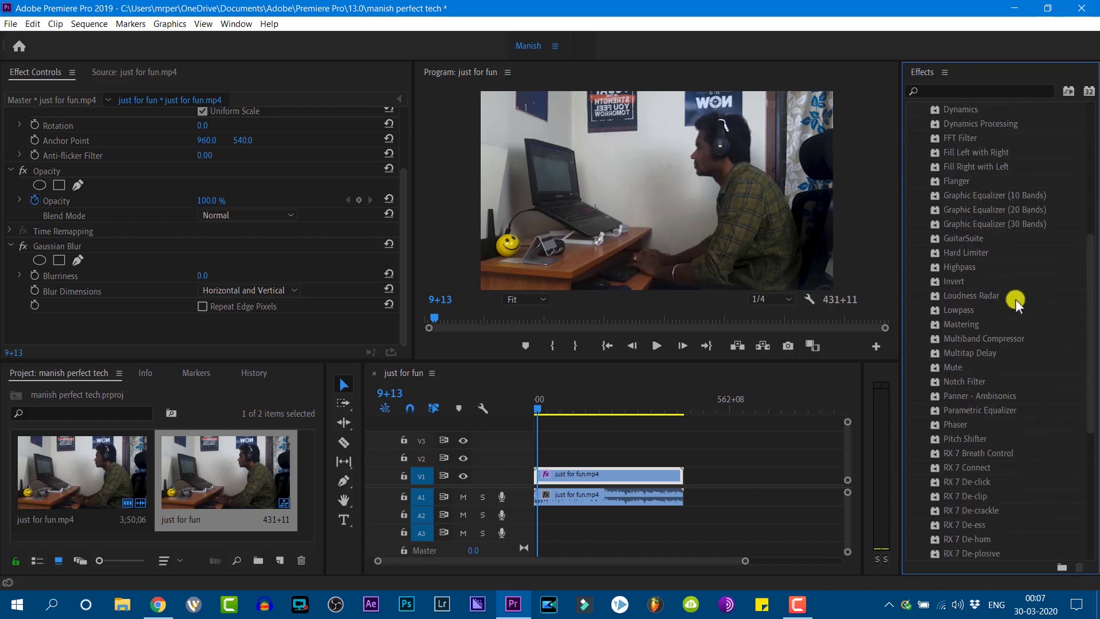
pyautogui.click(958, 308)
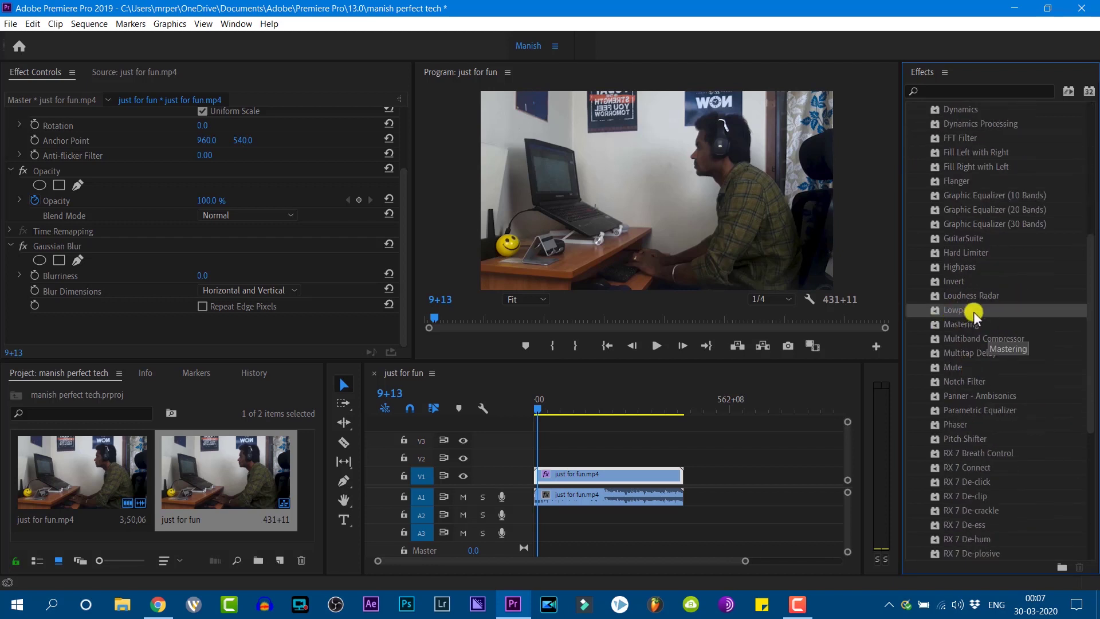
pyautogui.scroll(4, 992, 431)
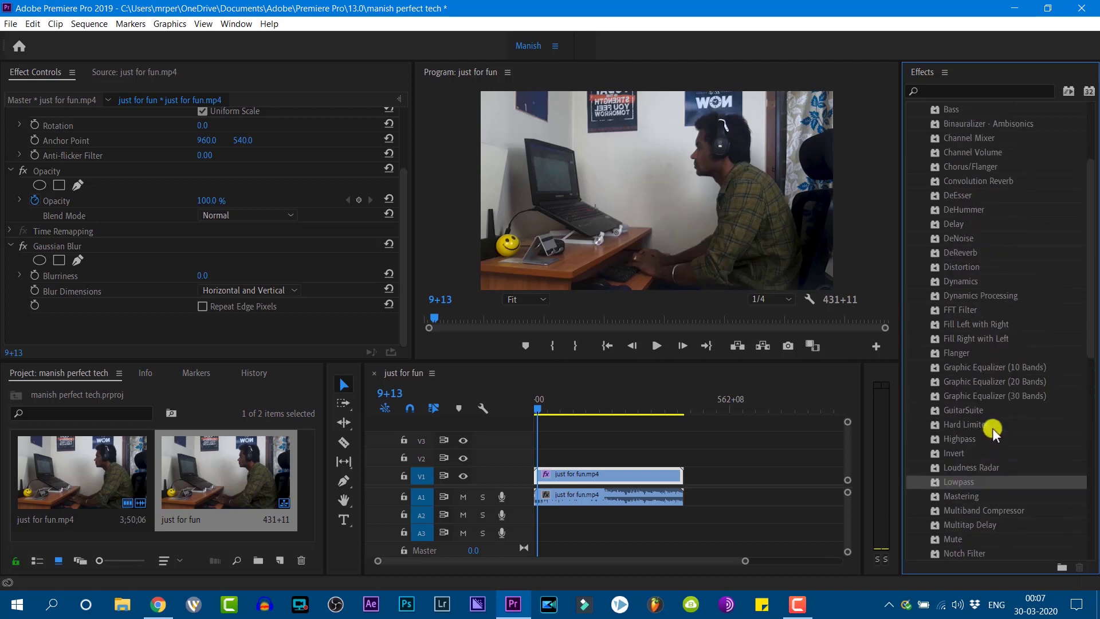
pyautogui.scroll(2, 971, 373)
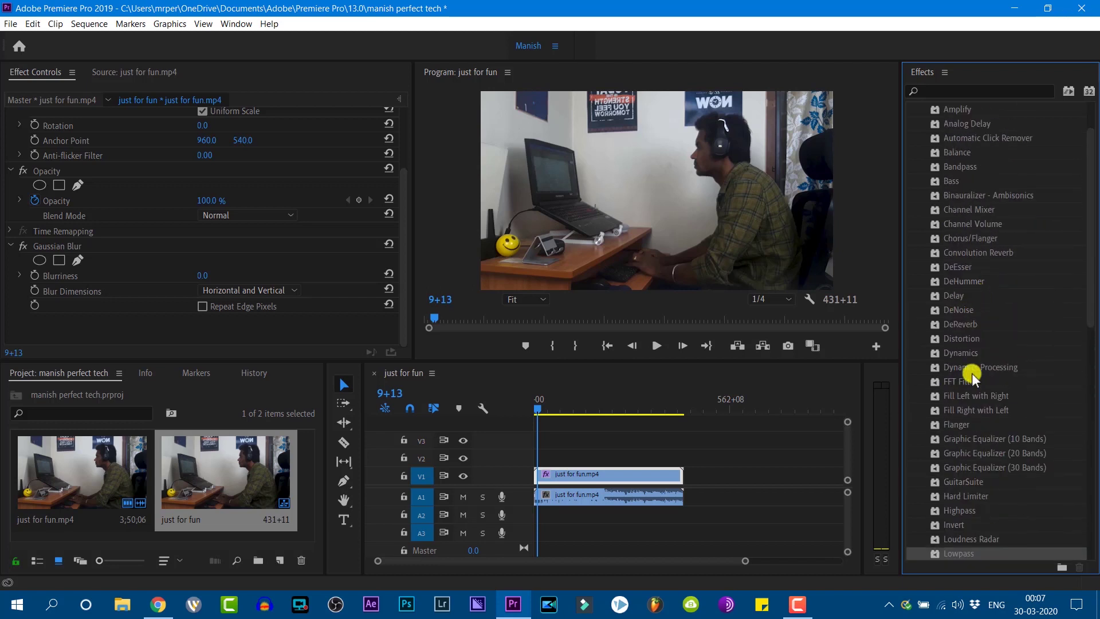
pyautogui.click(968, 308)
pyautogui.moveTo(936, 308); pyautogui.dragTo(605, 497)
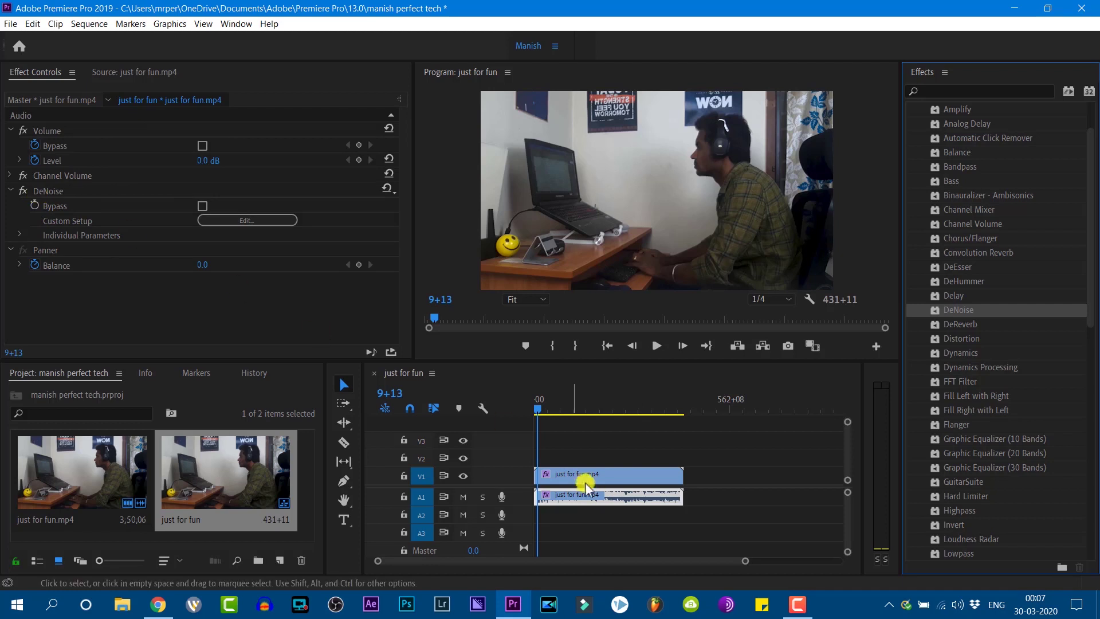
# Step: Open the A1 clip's DeNoise Custom Setup and pick Light Noise Reduction after trying Heavy Noise Reduction
pyautogui.click(563, 497)
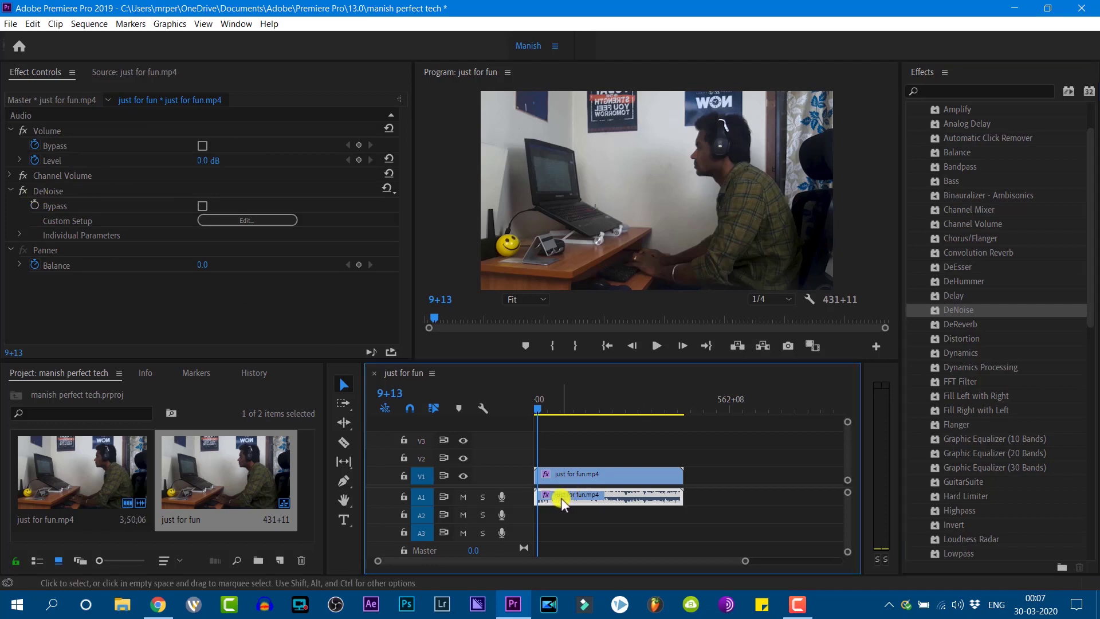
pyautogui.click(73, 189)
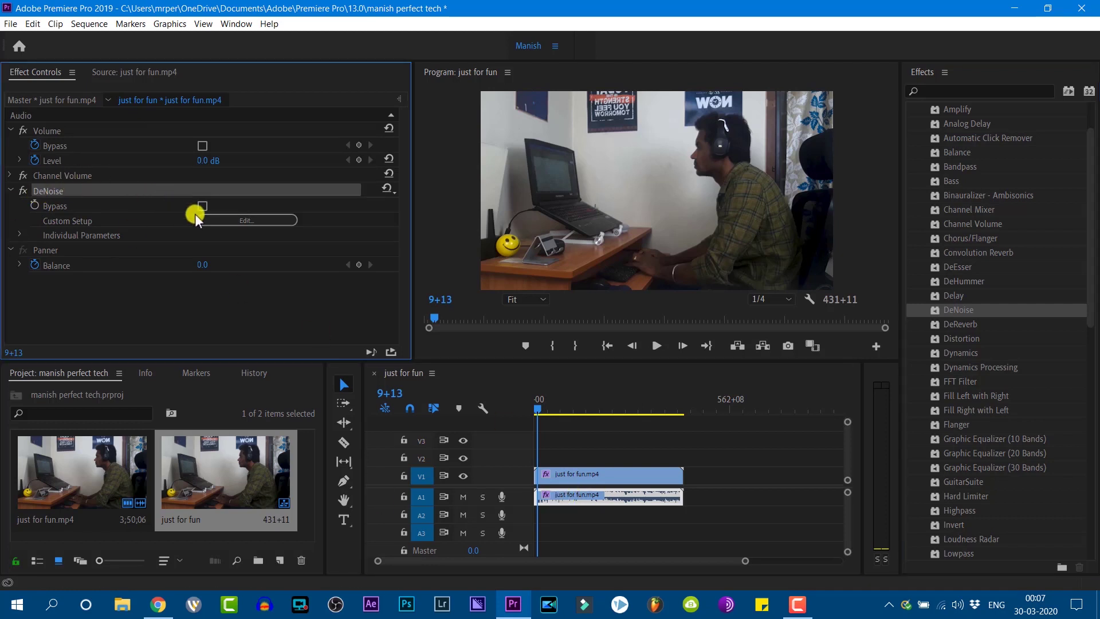
pyautogui.click(226, 220)
pyautogui.click(520, 218)
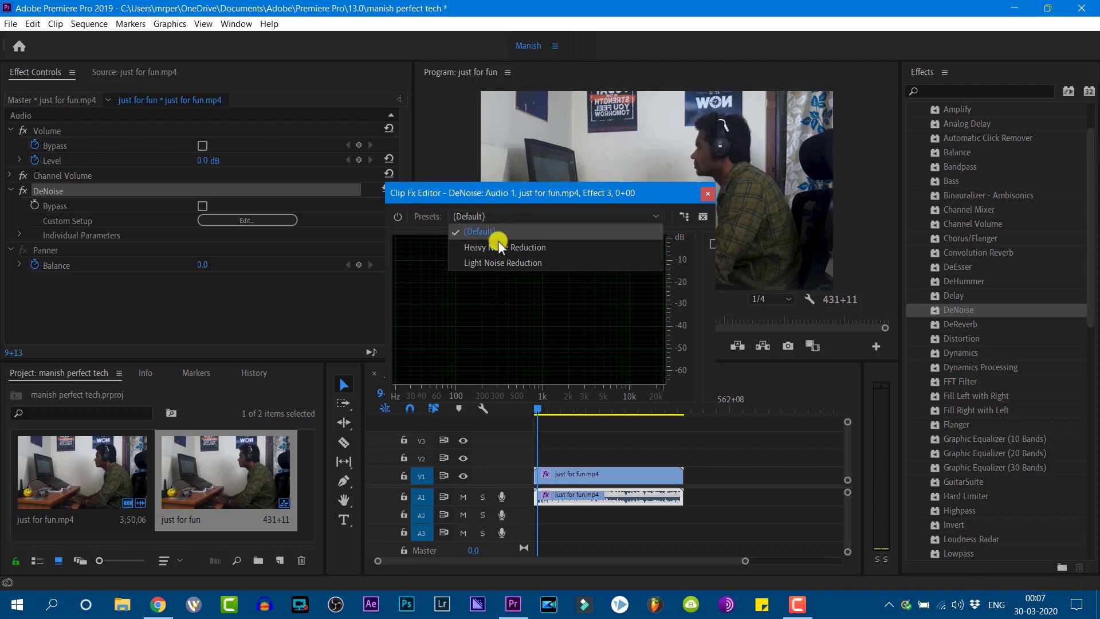
pyautogui.click(497, 241)
pyautogui.click(496, 219)
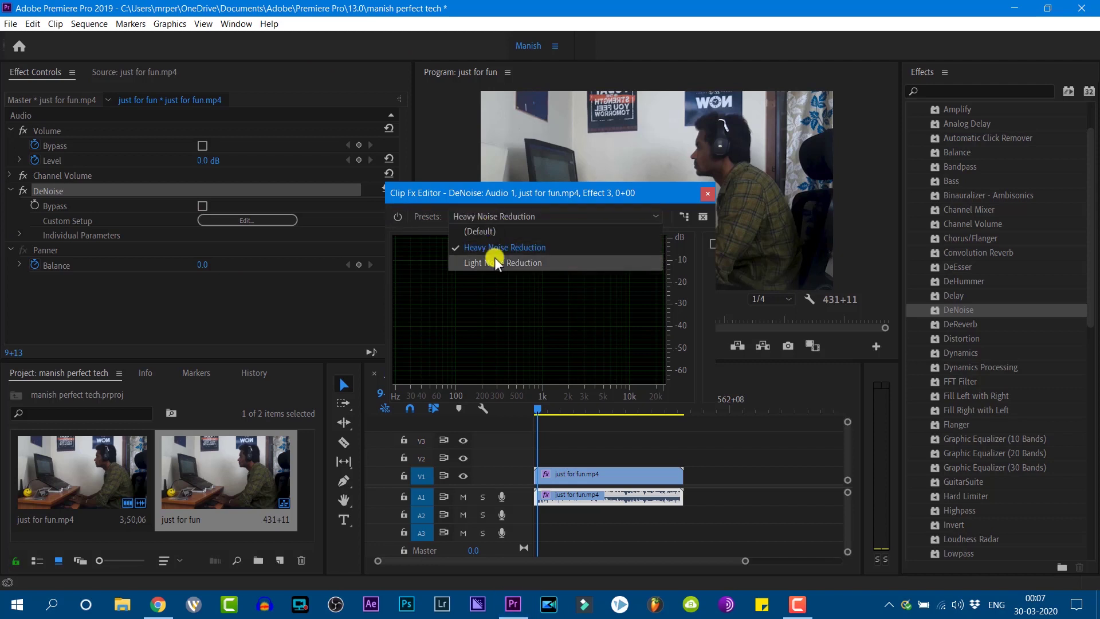
pyautogui.click(493, 257)
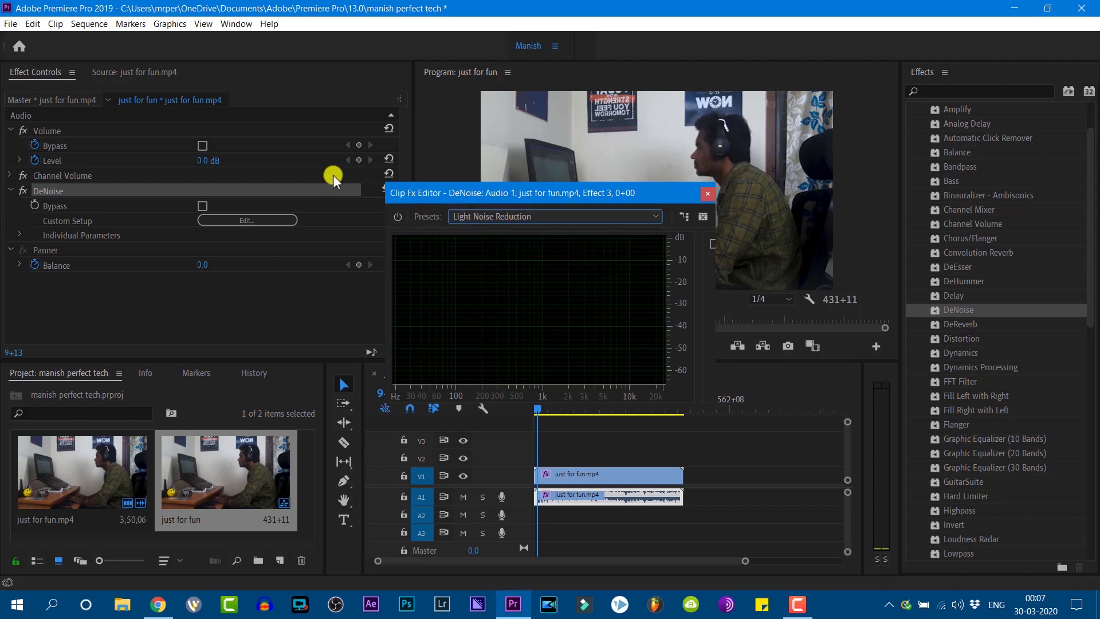
# Step: Bypass DeNoise to compare, re-enable it, and close the Clip Fx Editor
pyautogui.click(397, 218)
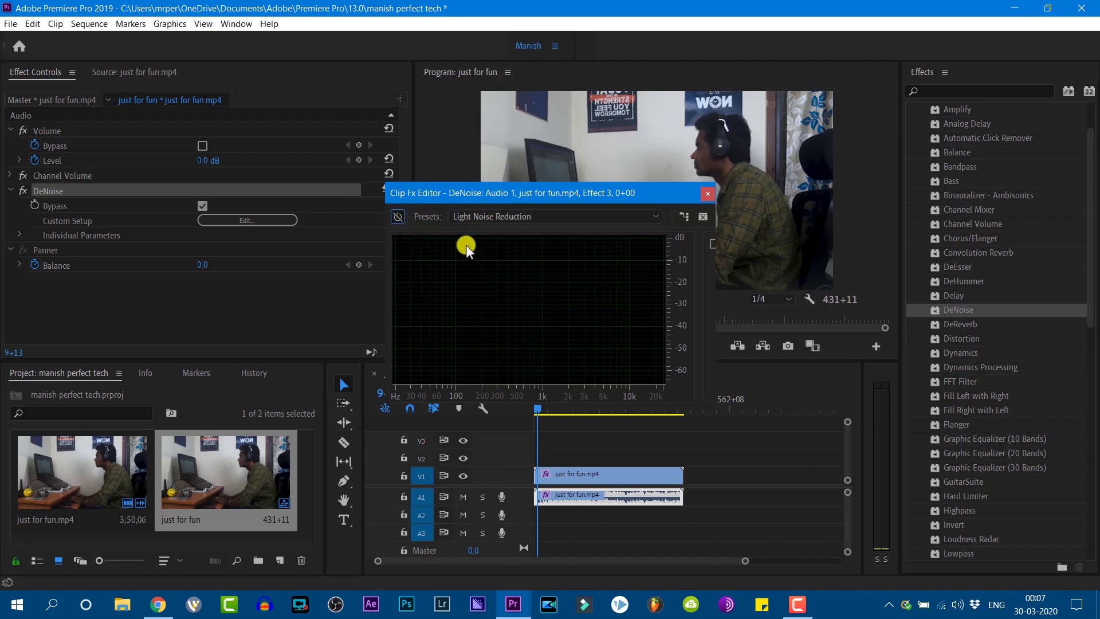
pyautogui.click(395, 217)
pyautogui.click(705, 194)
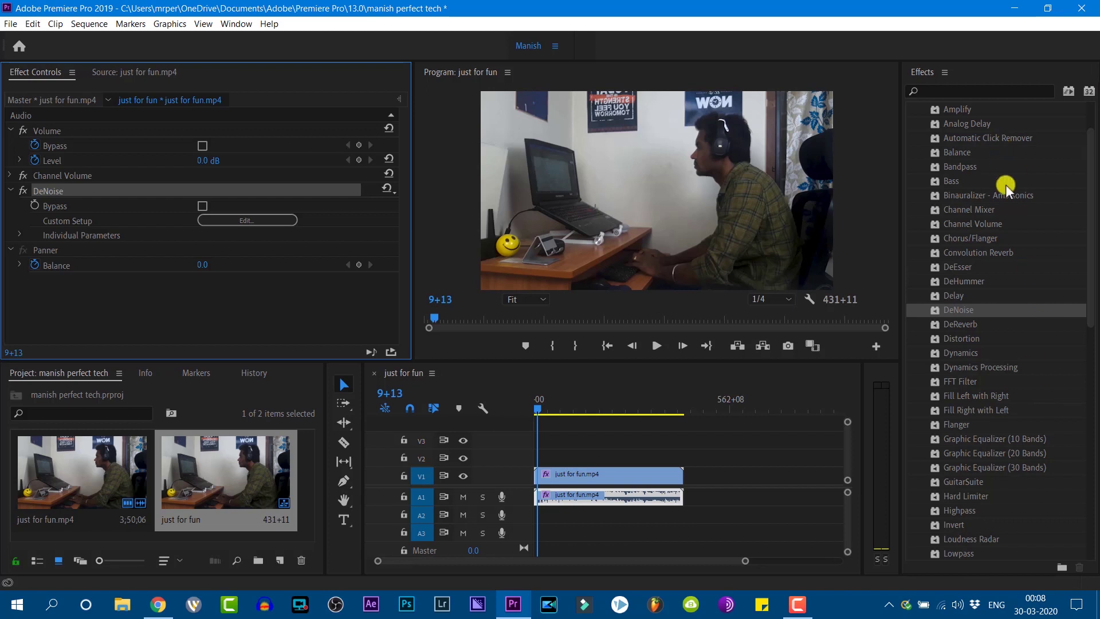
# Step: Collapse Audio Effects and expand Audio Transitions > Crossfade to list Constant Gain, Constant Power and Exponential Fade
pyautogui.scroll(2, 1019, 218)
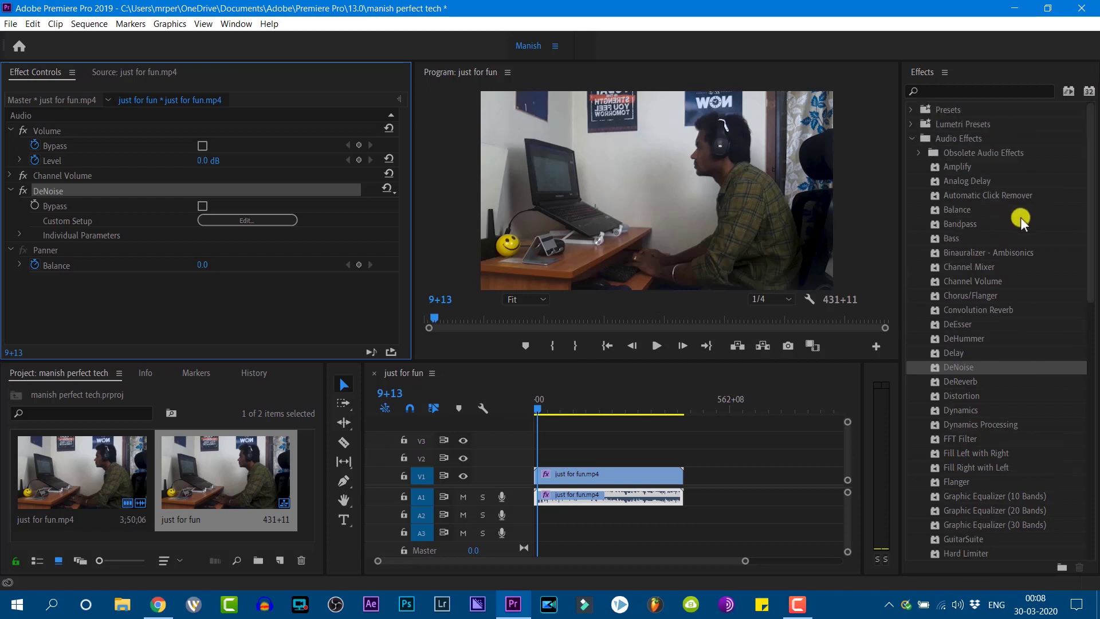
pyautogui.click(913, 139)
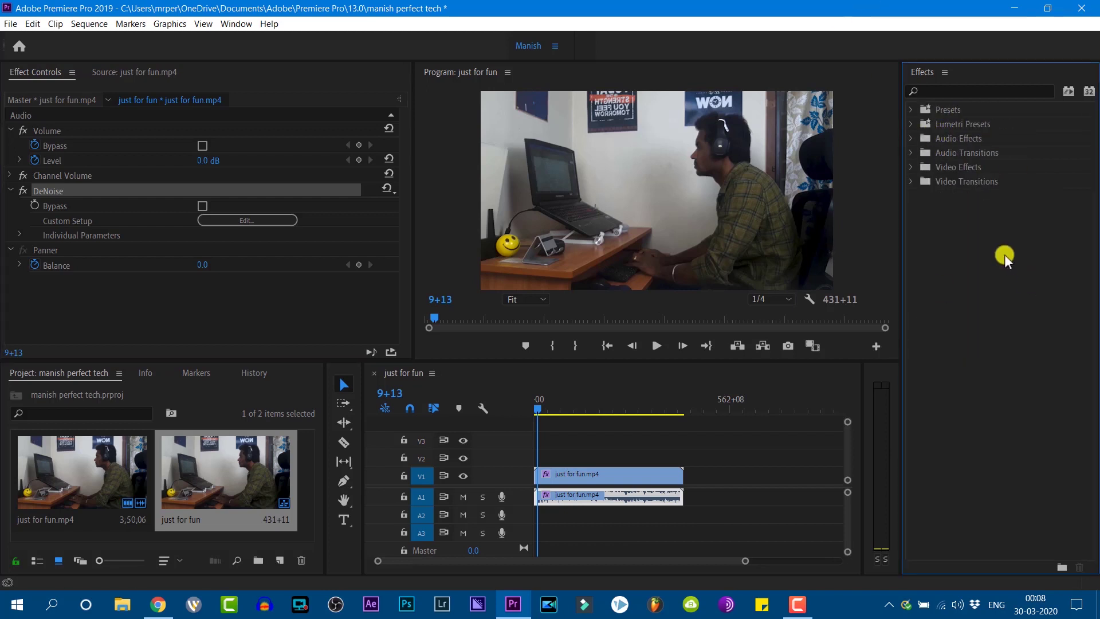
pyautogui.click(910, 153)
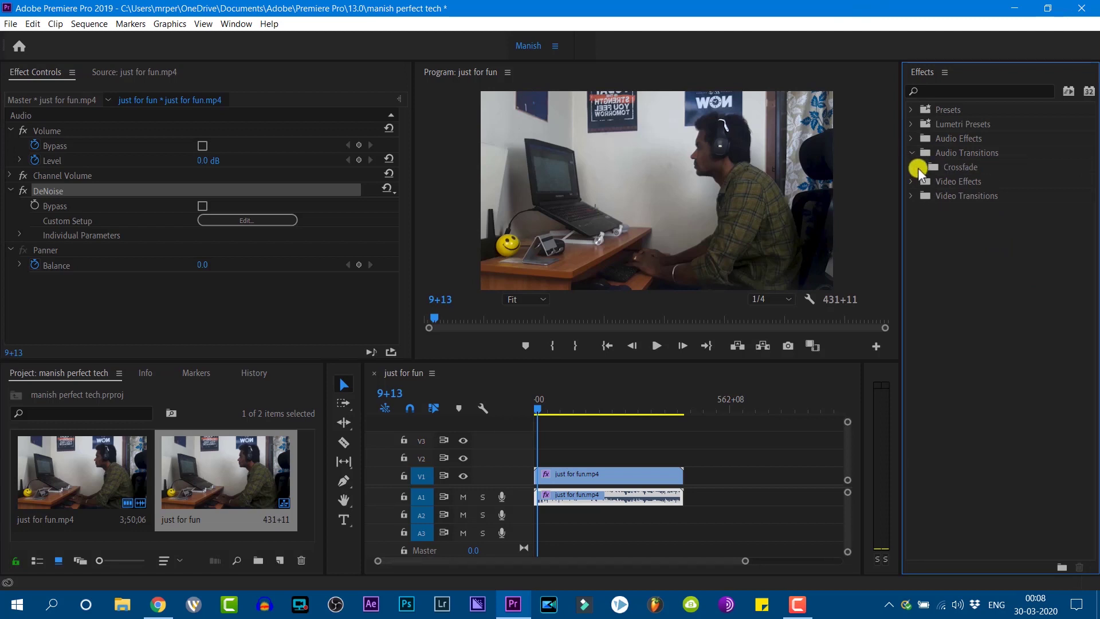
pyautogui.click(919, 168)
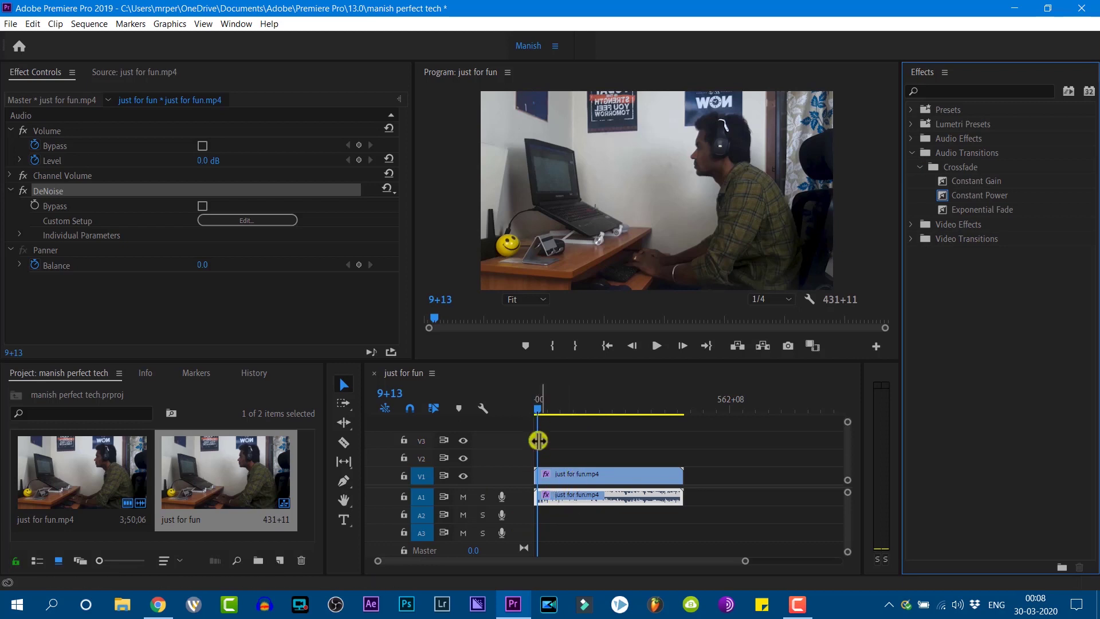
# Step: Razor-cut the A1 audio at the playhead and apply a Constant Power crossfade at the cut
pyautogui.moveTo(538, 408); pyautogui.dragTo(567, 409)
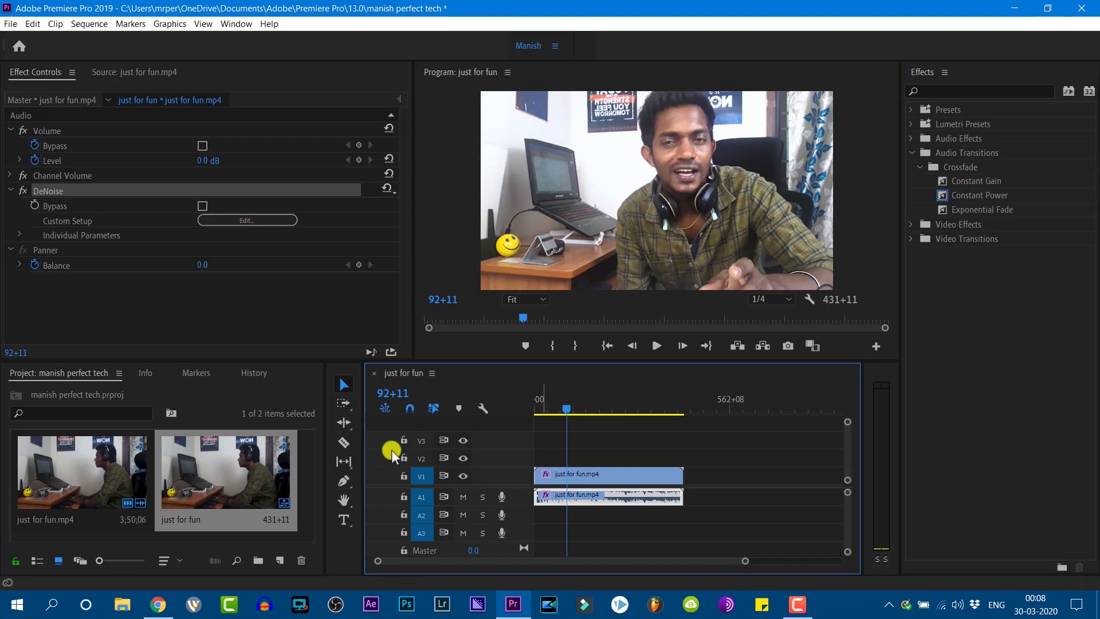
pyautogui.click(345, 442)
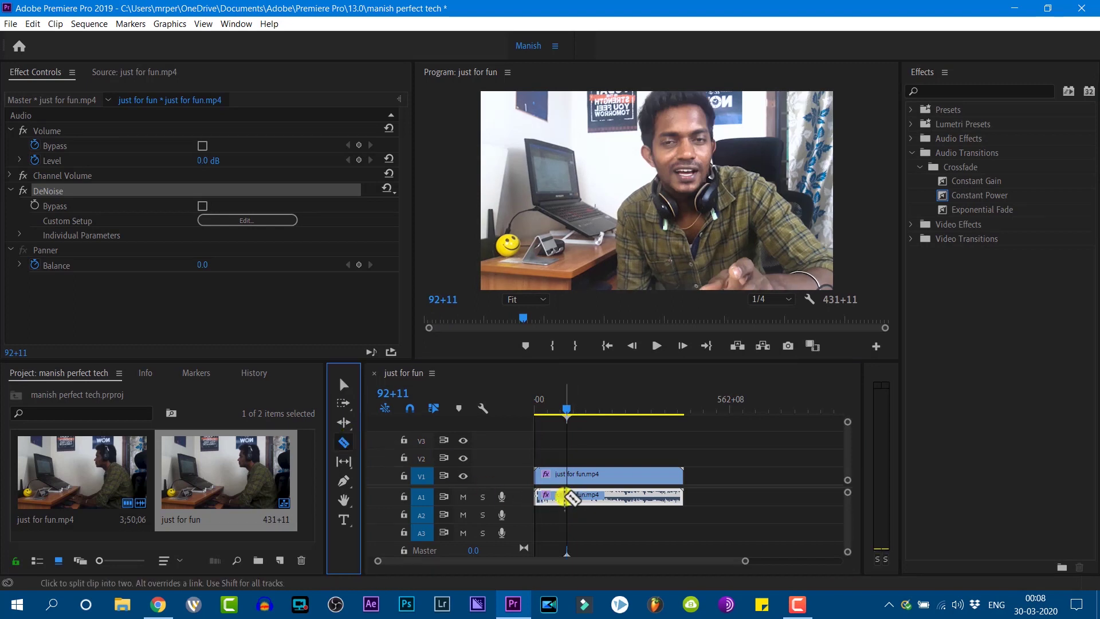
pyautogui.click(567, 498)
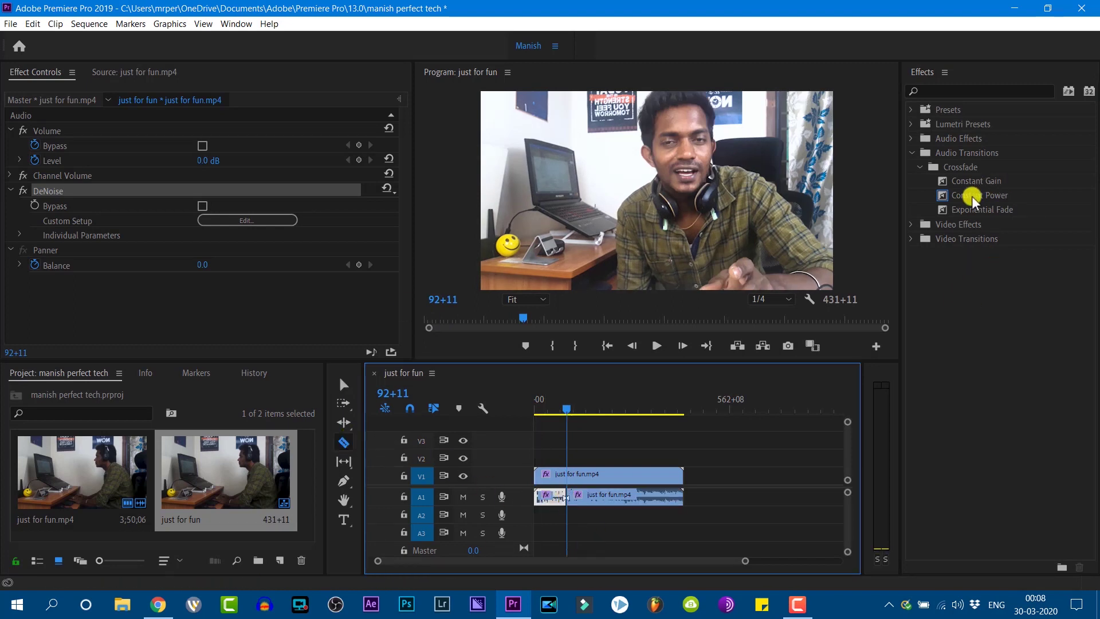
pyautogui.click(949, 196)
pyautogui.moveTo(949, 196); pyautogui.dragTo(561, 496)
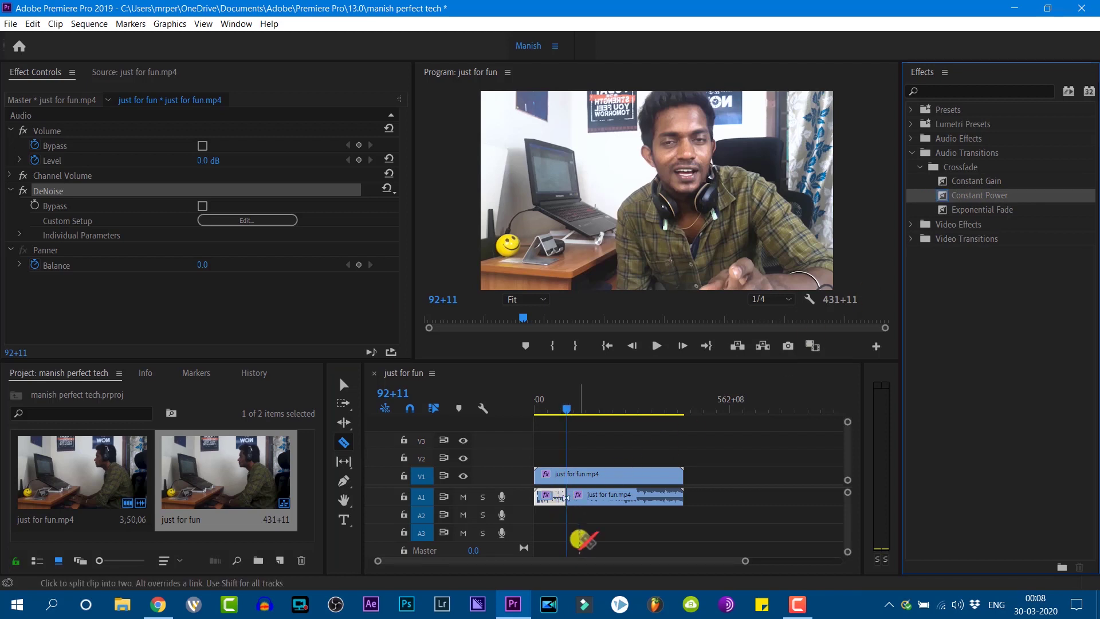
# Step: Make a second cut in the A1 audio and apply a Constant Gain crossfade there
pyautogui.click(736, 563)
pyautogui.moveTo(737, 564); pyautogui.dragTo(668, 567)
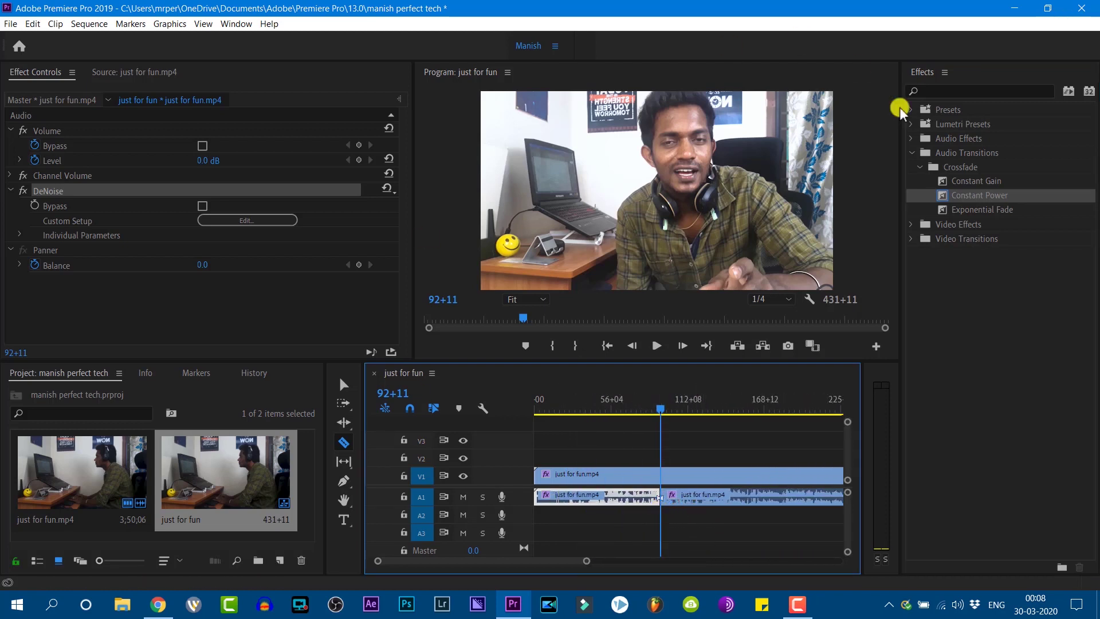
pyautogui.click(974, 195)
pyautogui.click(974, 210)
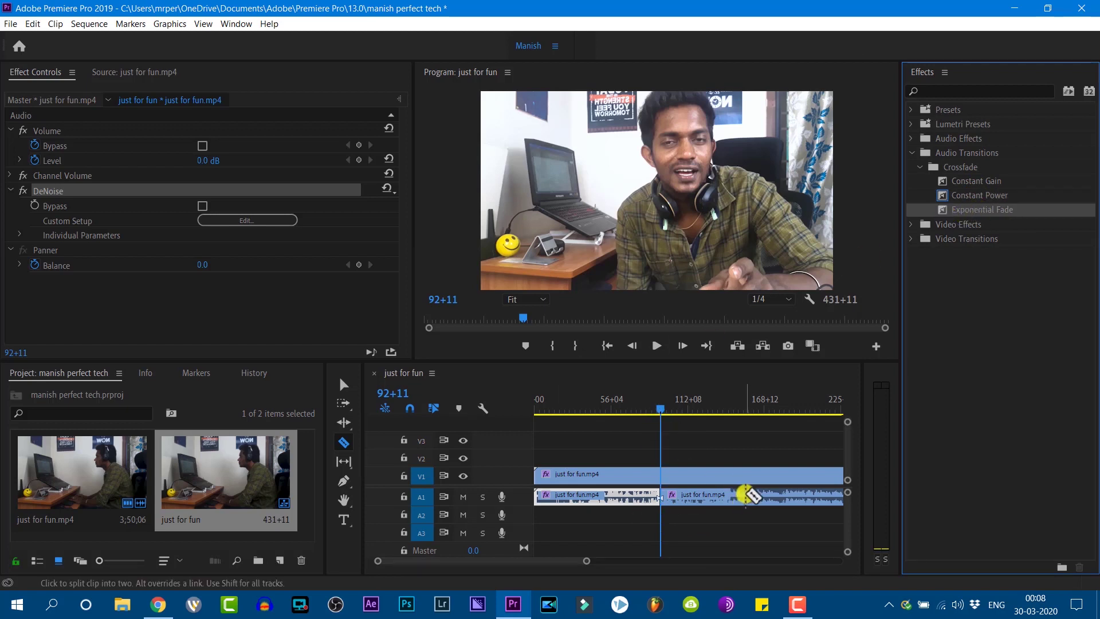
pyautogui.click(748, 497)
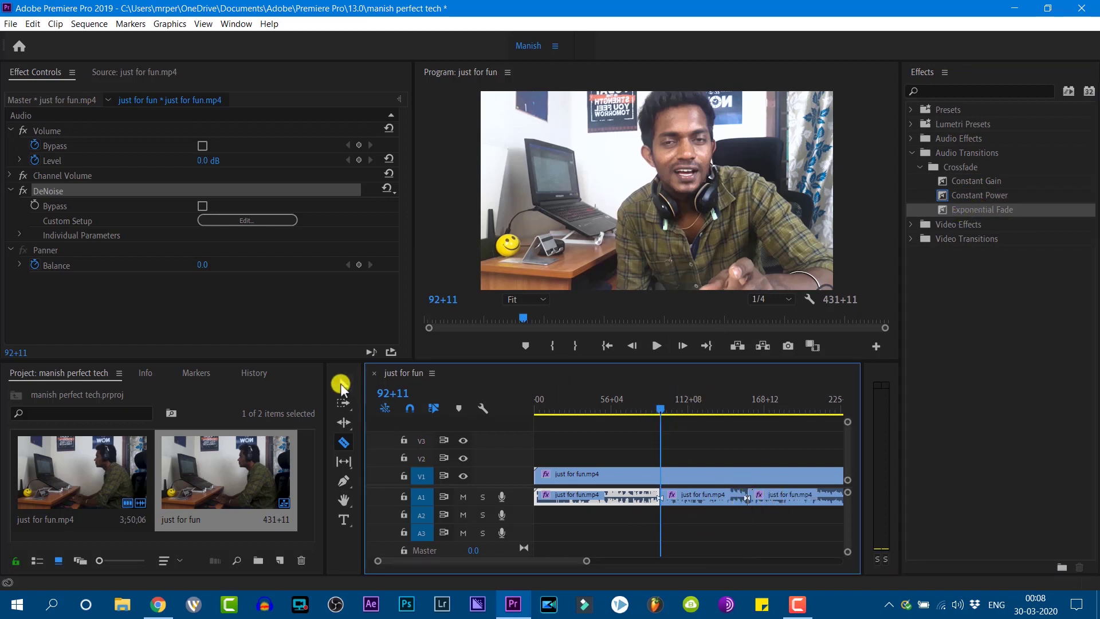
pyautogui.click(344, 384)
pyautogui.click(972, 196)
pyautogui.click(966, 181)
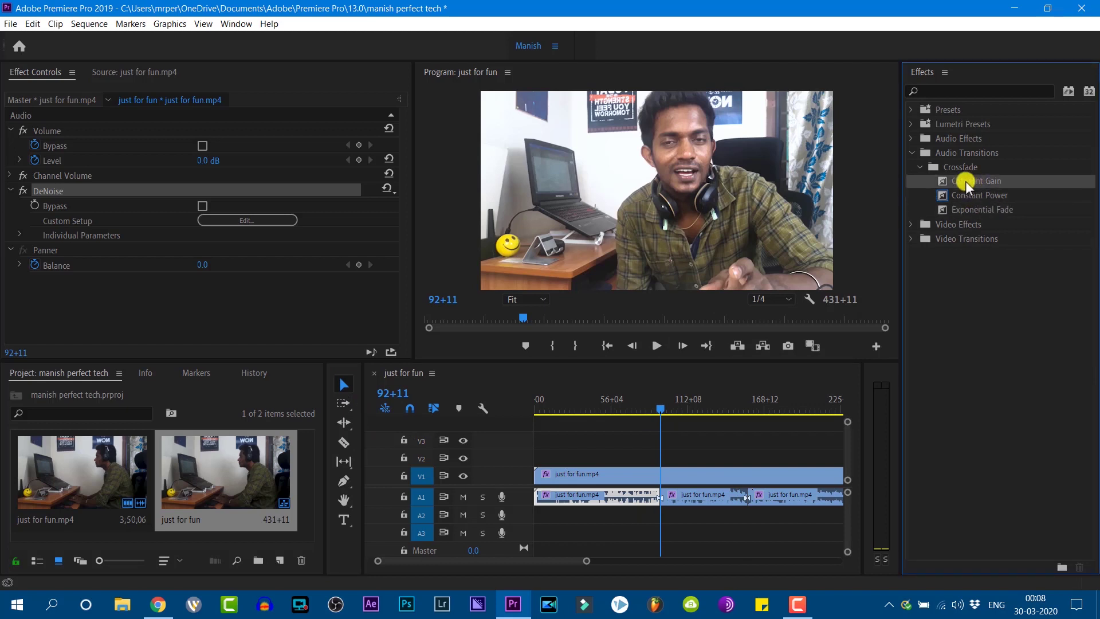
pyautogui.moveTo(970, 177)
pyautogui.mouseDown()
pyautogui.moveTo(869, 299)
pyautogui.moveTo(747, 496)
pyautogui.mouseUp()
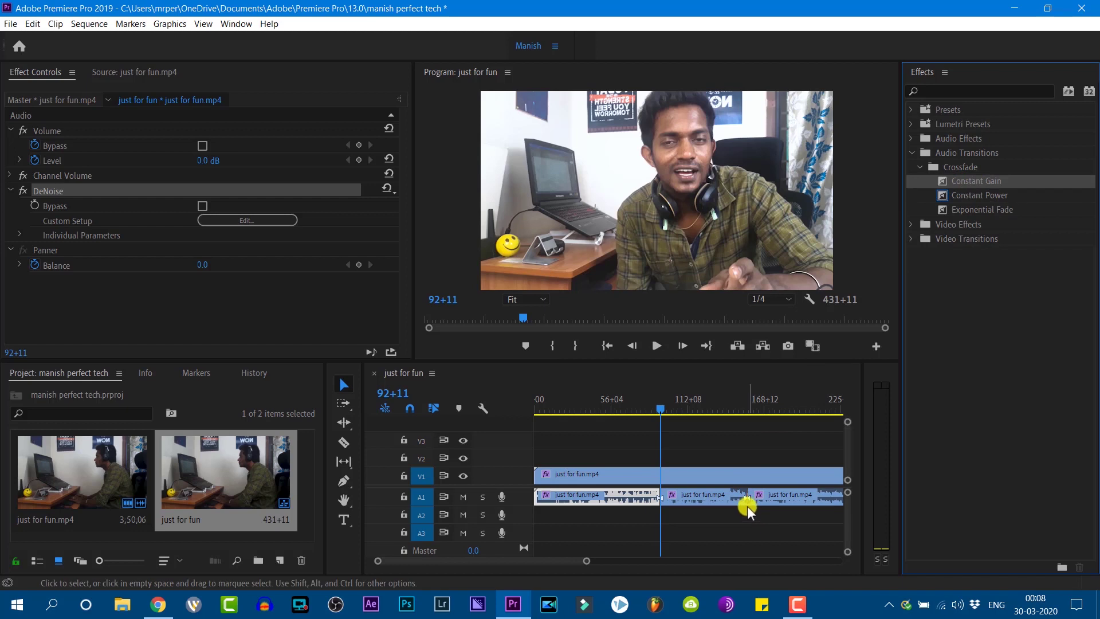
# Step: Check the three audio clips, return the playhead to 115+00 and collapse Audio Transitions
pyautogui.moveTo(665, 404); pyautogui.dragTo(744, 432)
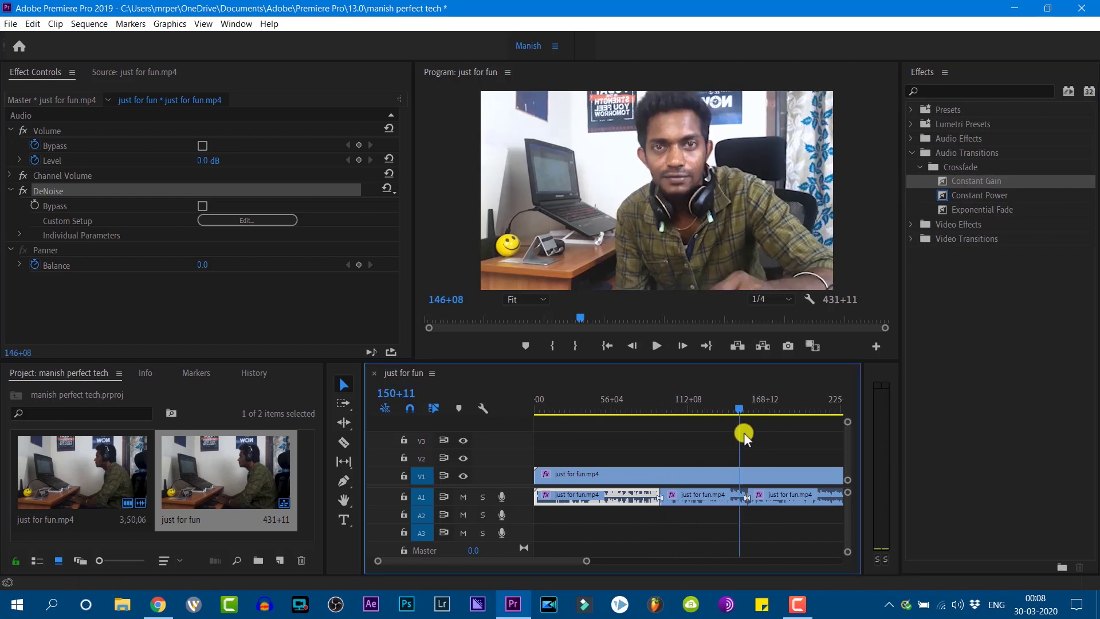
pyautogui.click(693, 497)
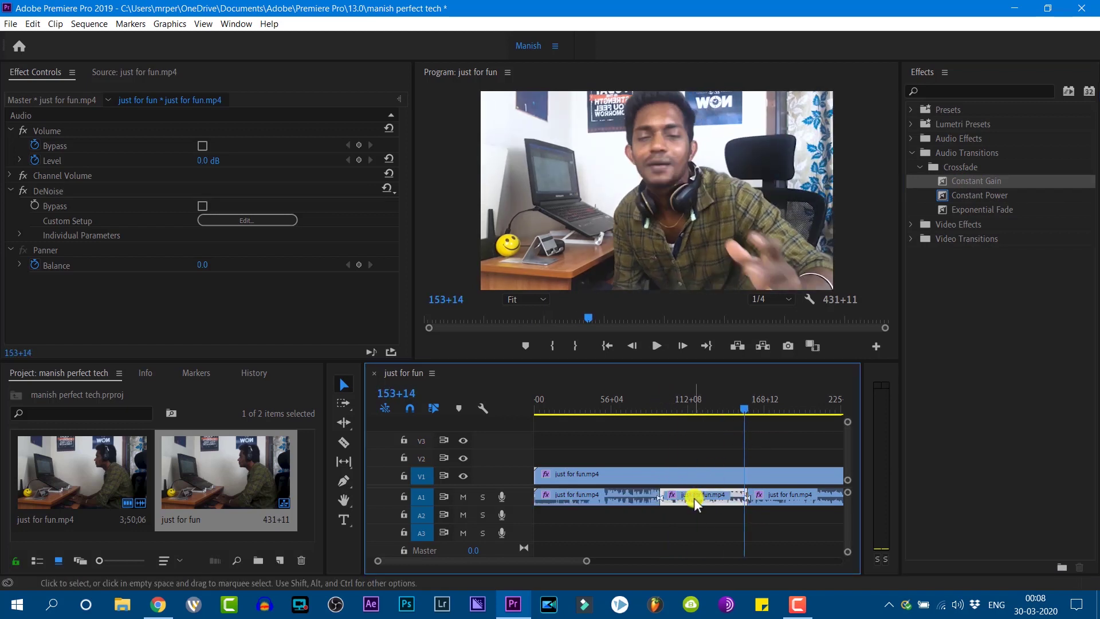
pyautogui.click(792, 504)
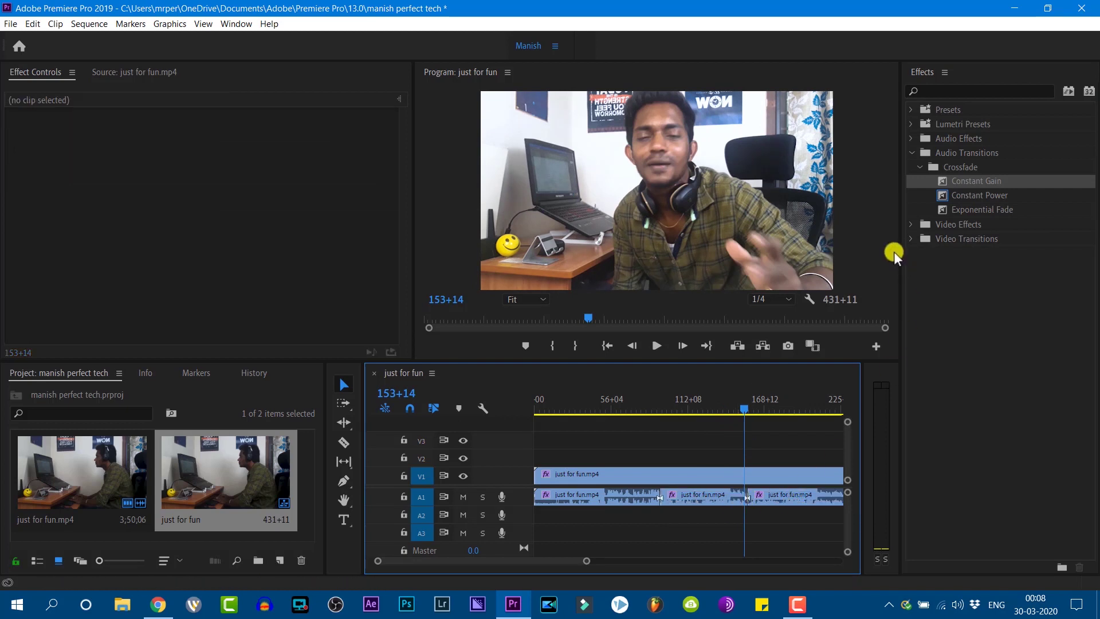
pyautogui.click(783, 498)
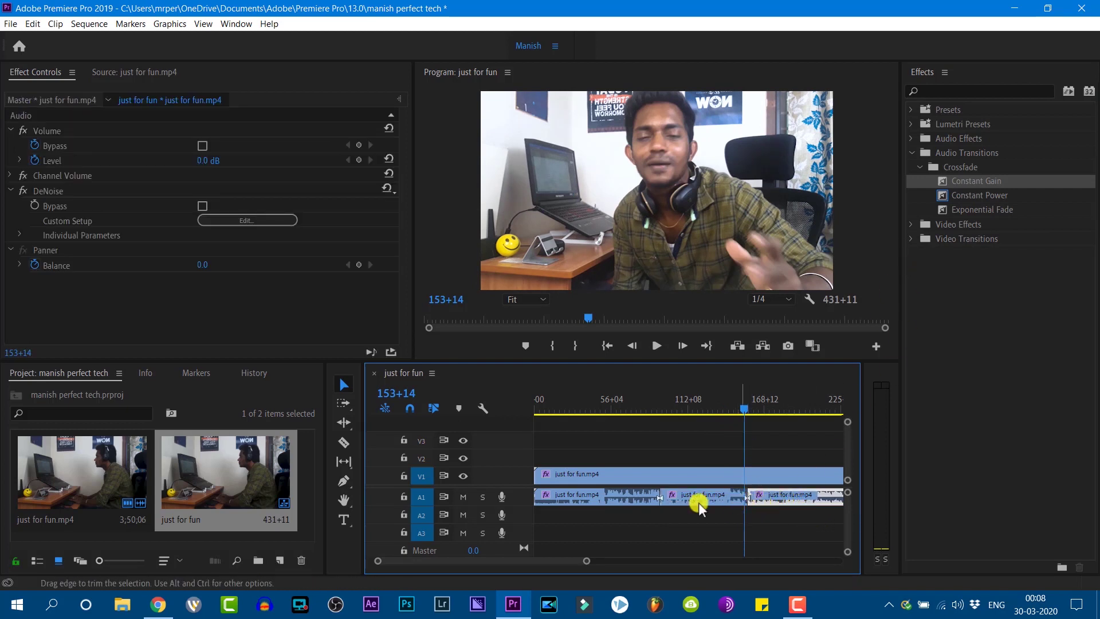
pyautogui.moveTo(742, 404); pyautogui.dragTo(691, 404)
pyautogui.moveTo(672, 420); pyautogui.dragTo(637, 442)
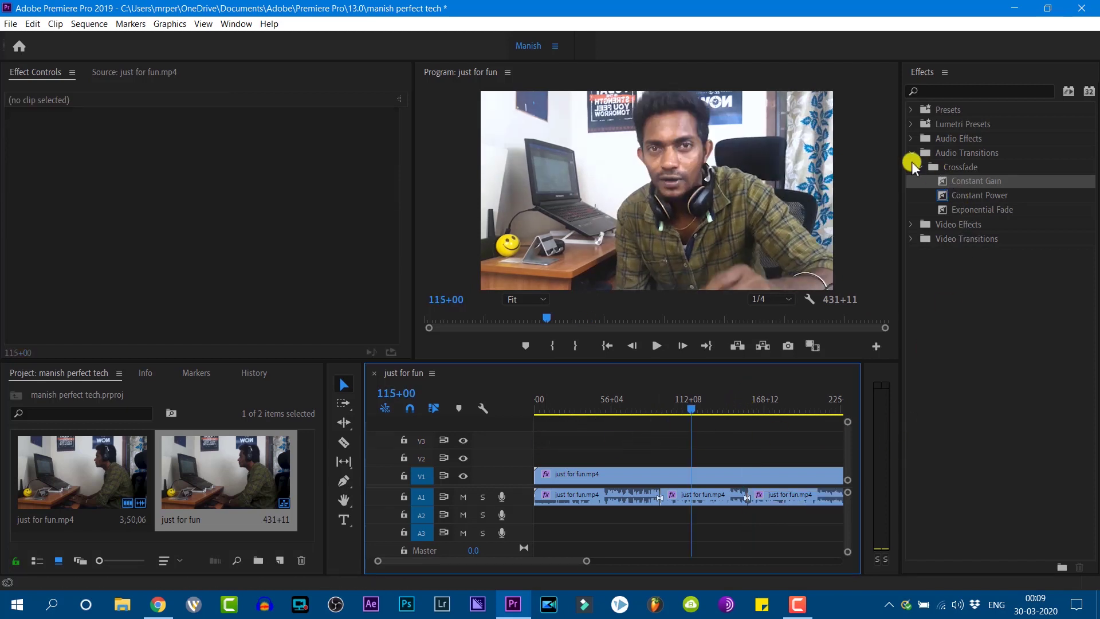
pyautogui.click(912, 152)
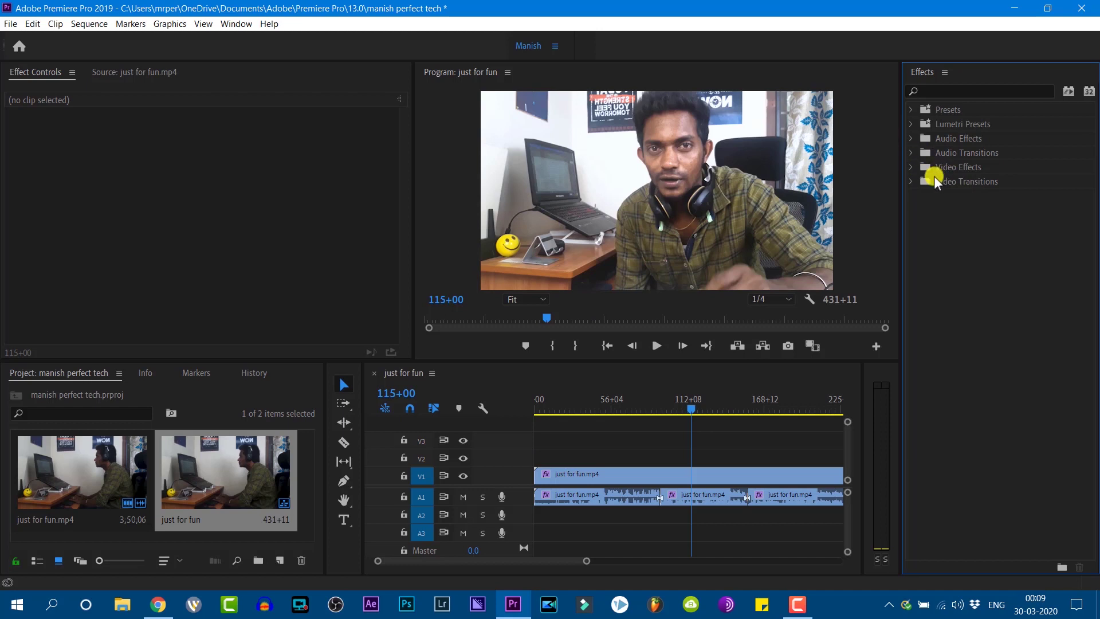
# Step: Expand Video Transitions and razor-cut the V1 video clip at two points
pyautogui.click(912, 182)
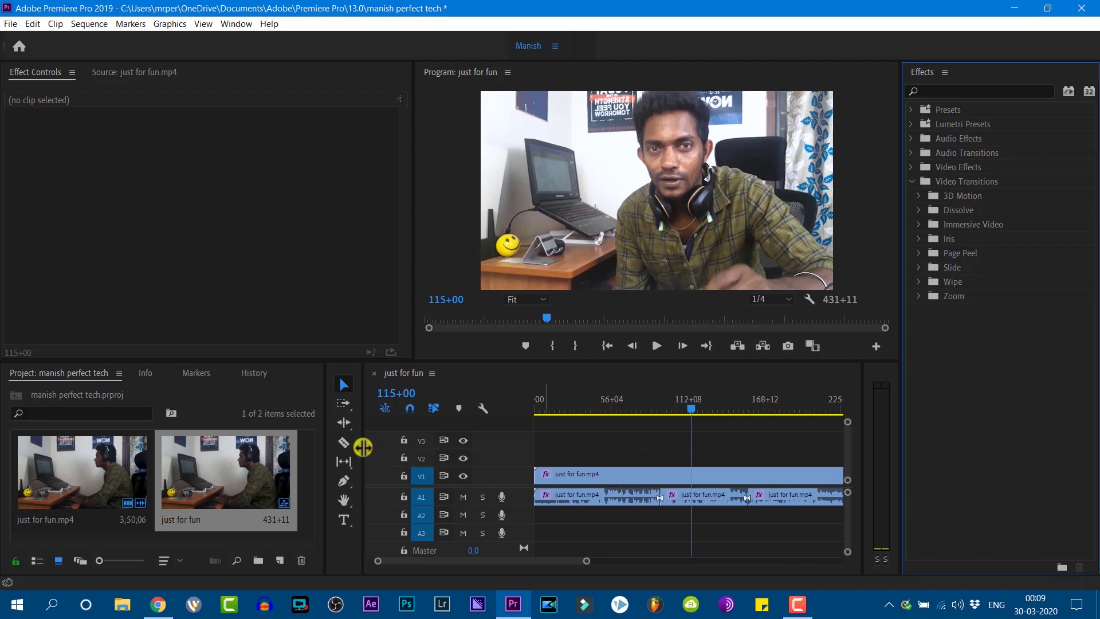
pyautogui.click(344, 442)
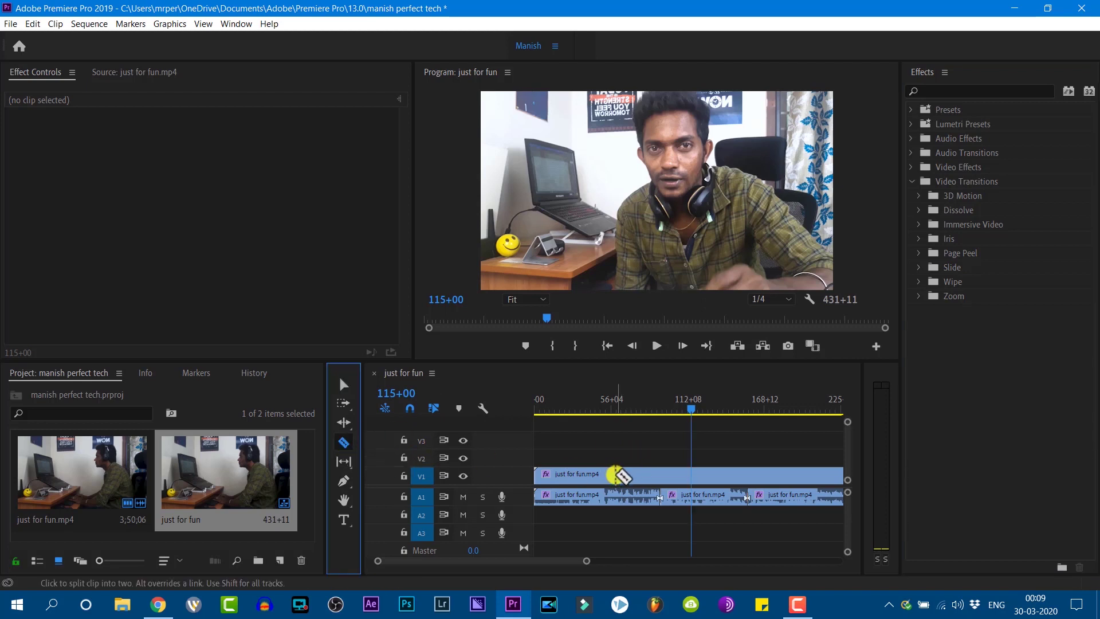
pyautogui.click(617, 474)
pyautogui.click(719, 475)
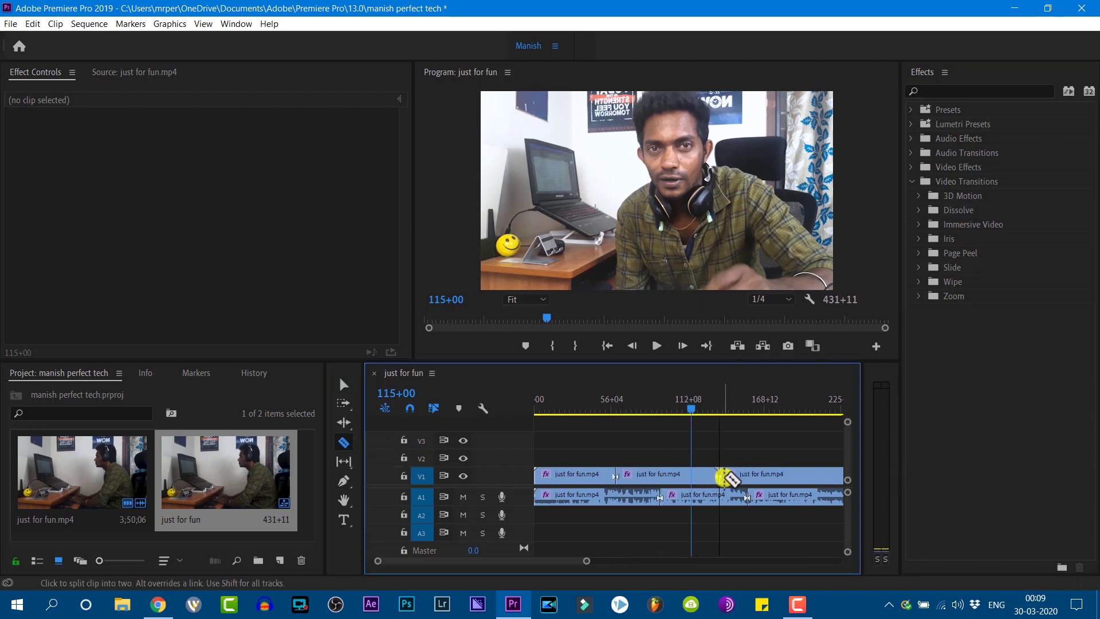
# Step: Find Cross Zoom in the Zoom transitions, cut V1 near its start, and place Cross Zoom on that cut
pyautogui.click(919, 210)
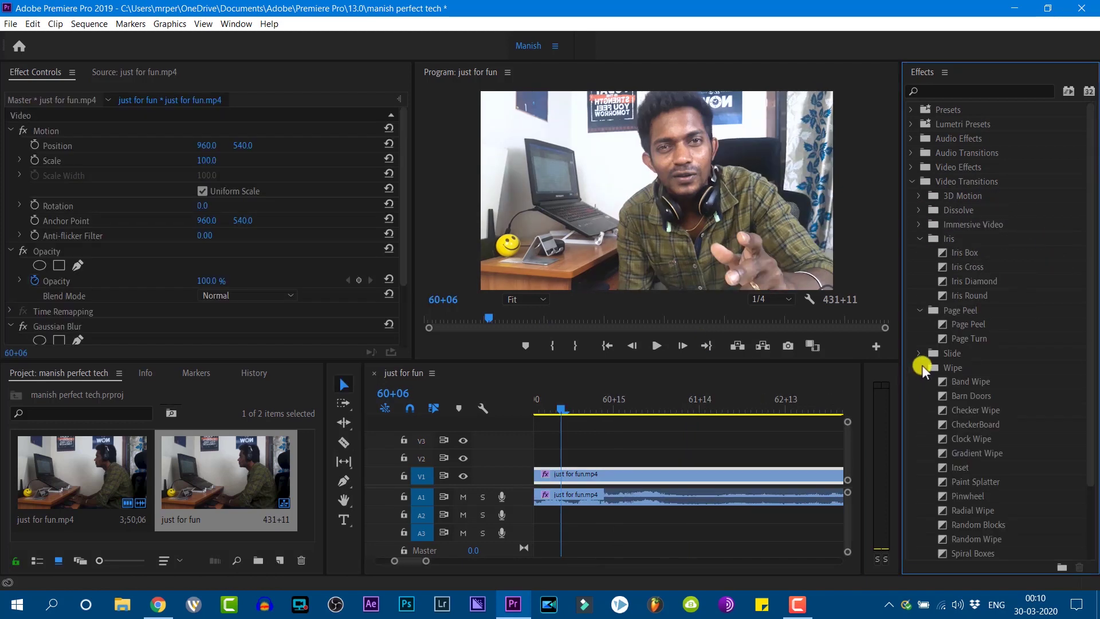
pyautogui.click(920, 367)
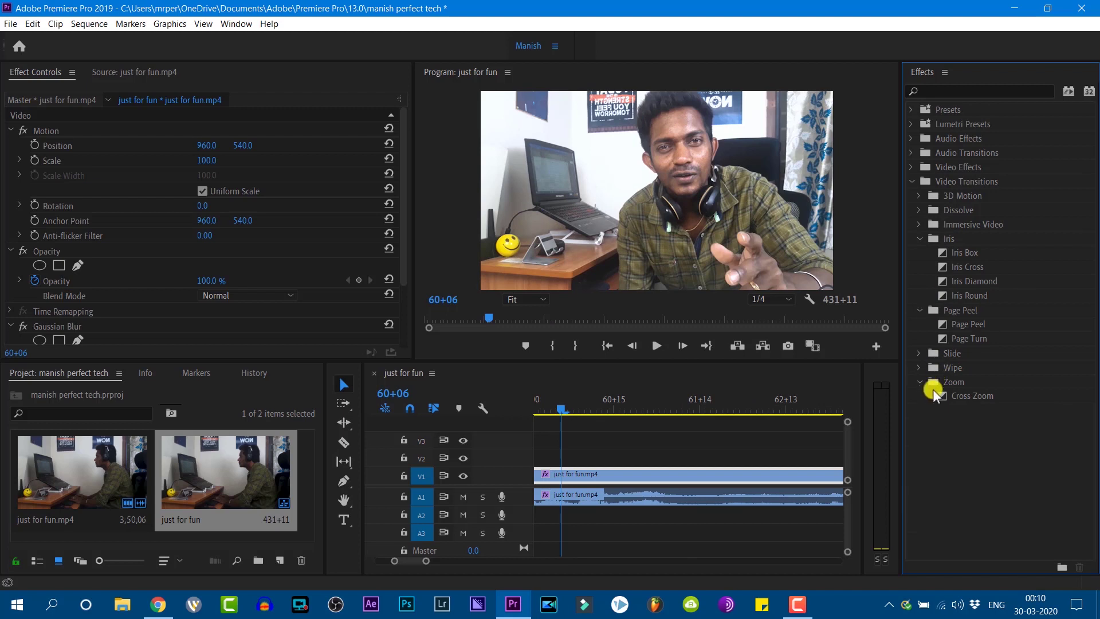
pyautogui.click(961, 400)
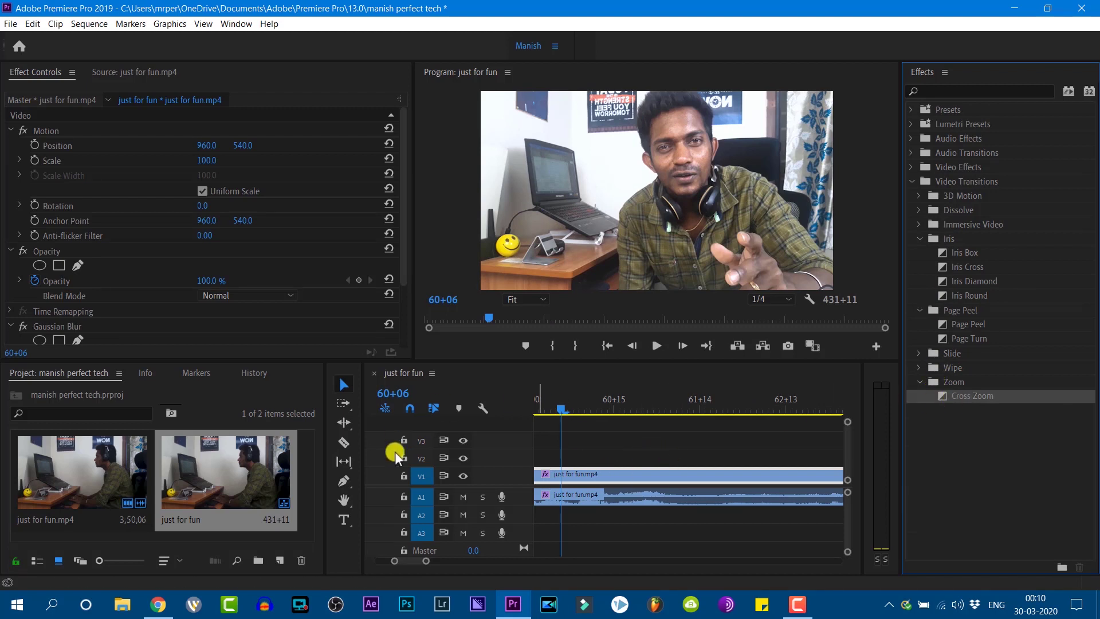
pyautogui.click(344, 442)
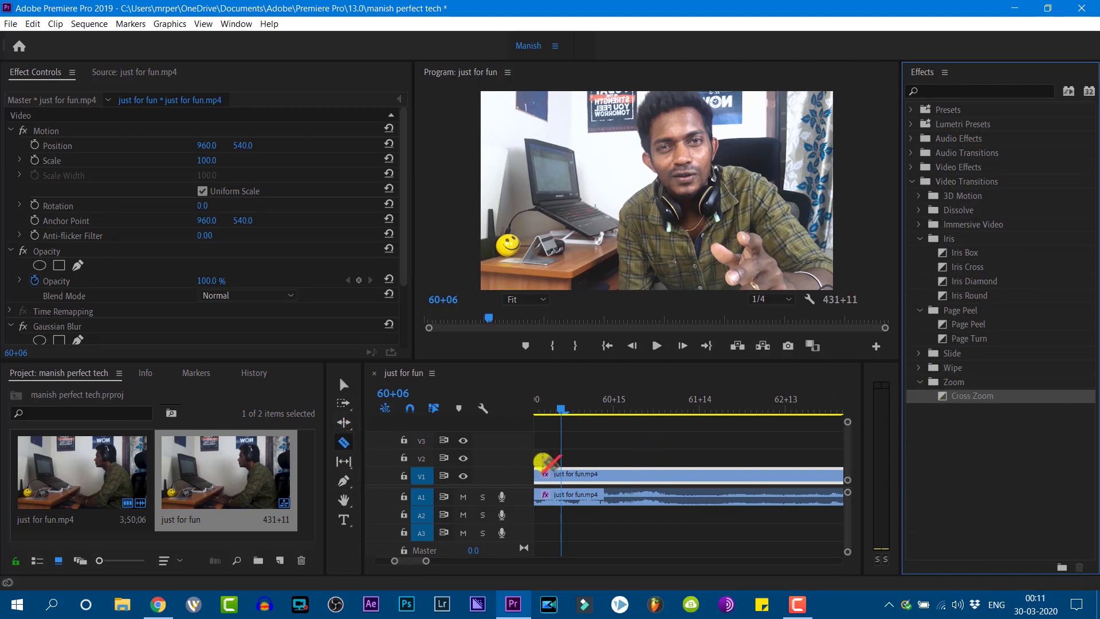
pyautogui.click(577, 473)
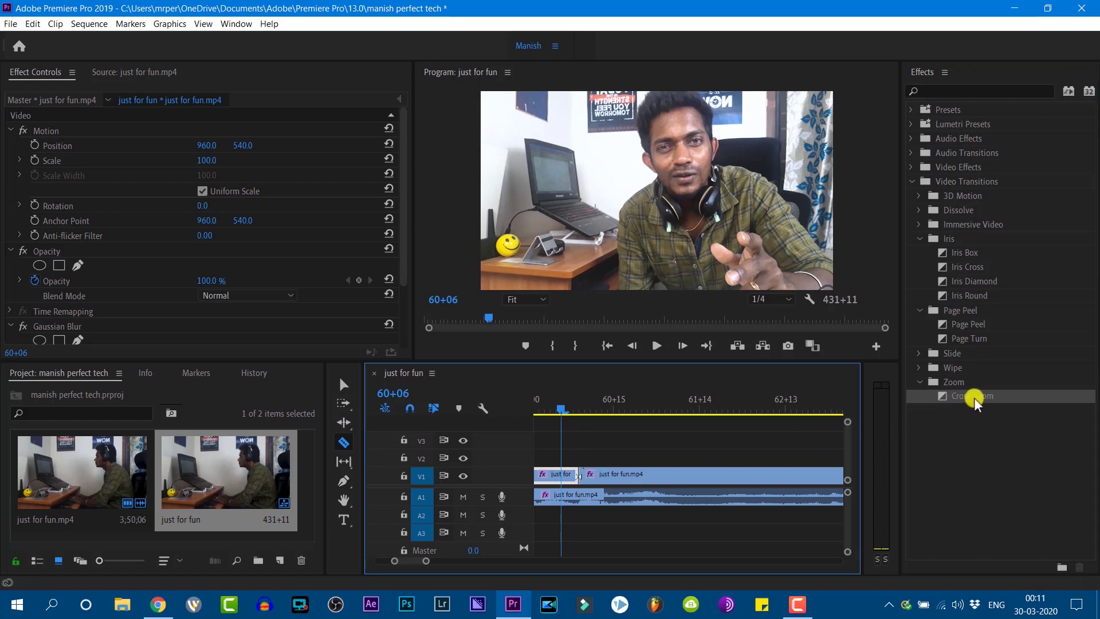
pyautogui.moveTo(970, 397); pyautogui.dragTo(575, 474)
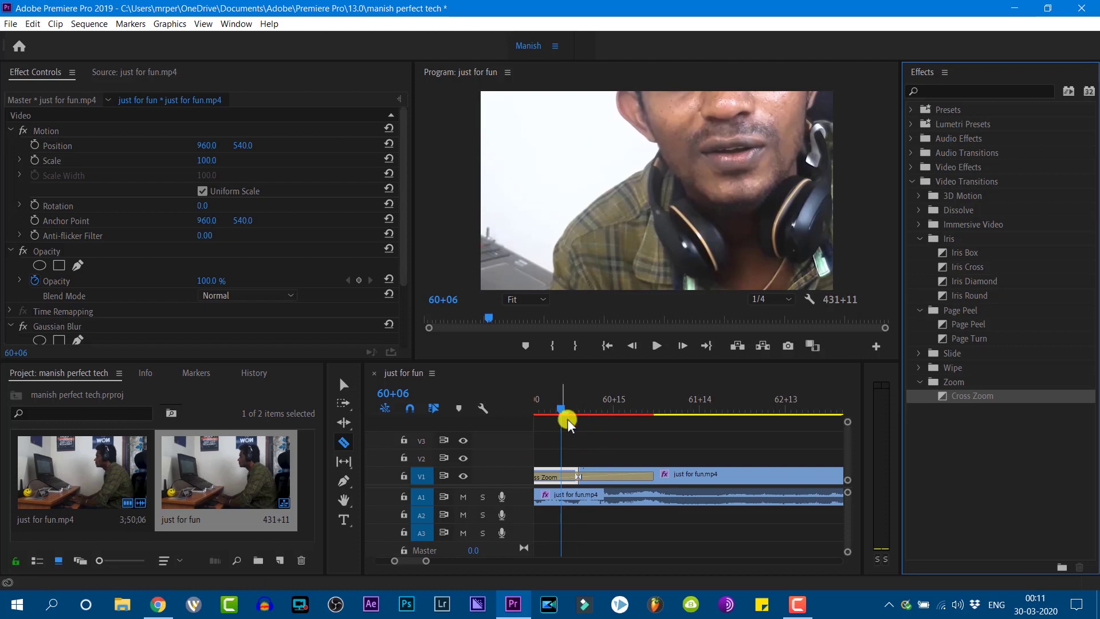
# Step: Zoom the timeline out, play back across the Cross Zoom transition, then collapse Video Transitions
pyautogui.moveTo(426, 561); pyautogui.dragTo(467, 563)
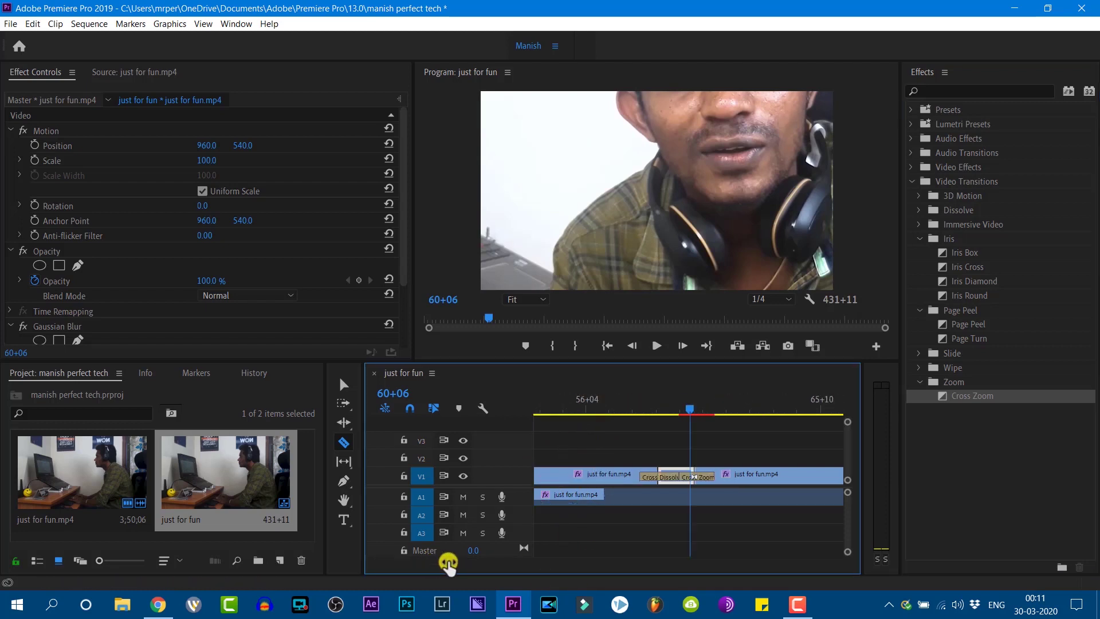
pyautogui.click(691, 409)
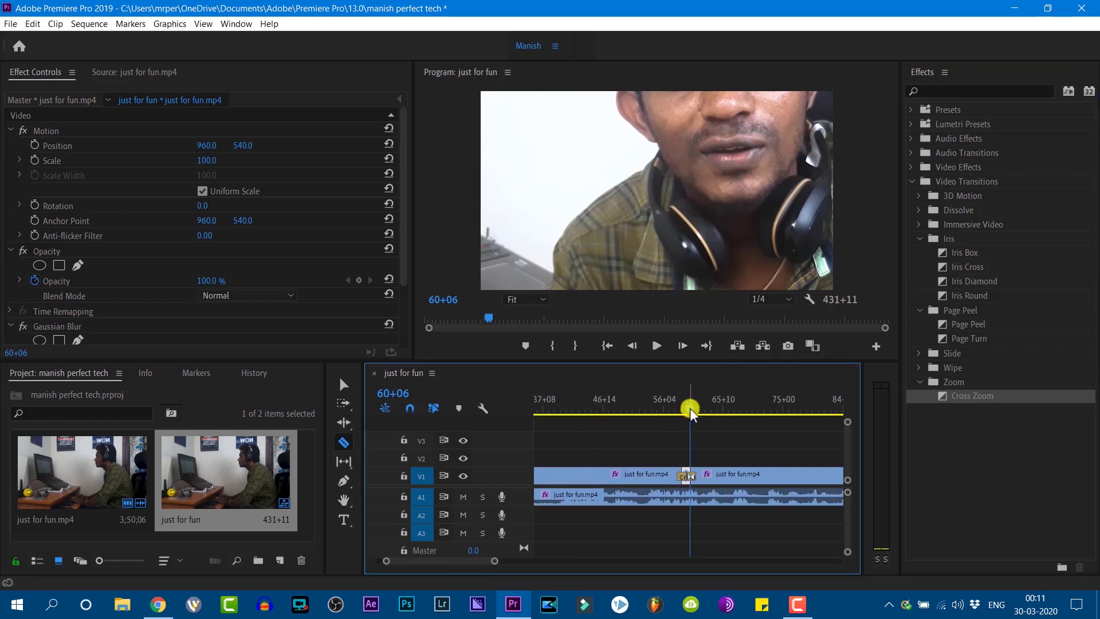
pyautogui.press('v')
pyautogui.moveTo(689, 408); pyautogui.dragTo(672, 407)
pyautogui.press('space')
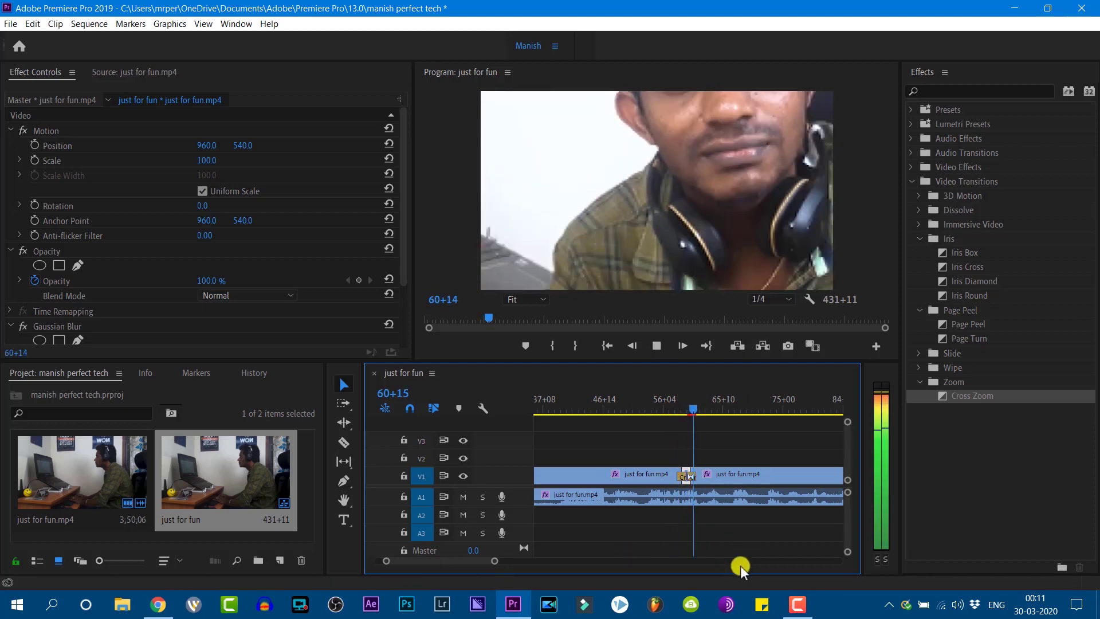
pyautogui.press('space')
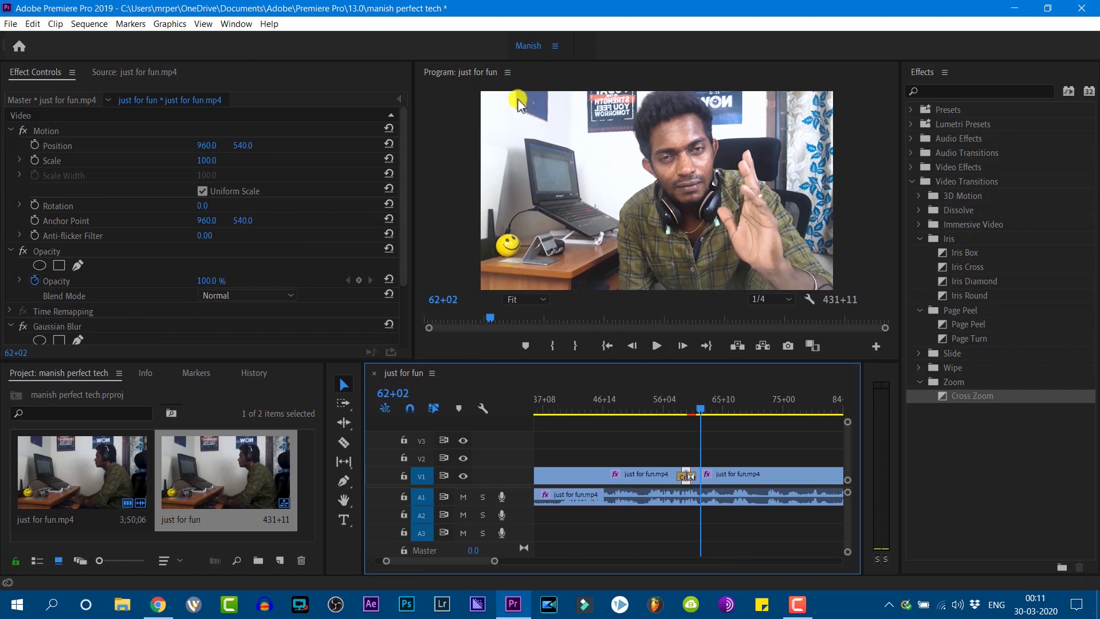
pyautogui.click(912, 182)
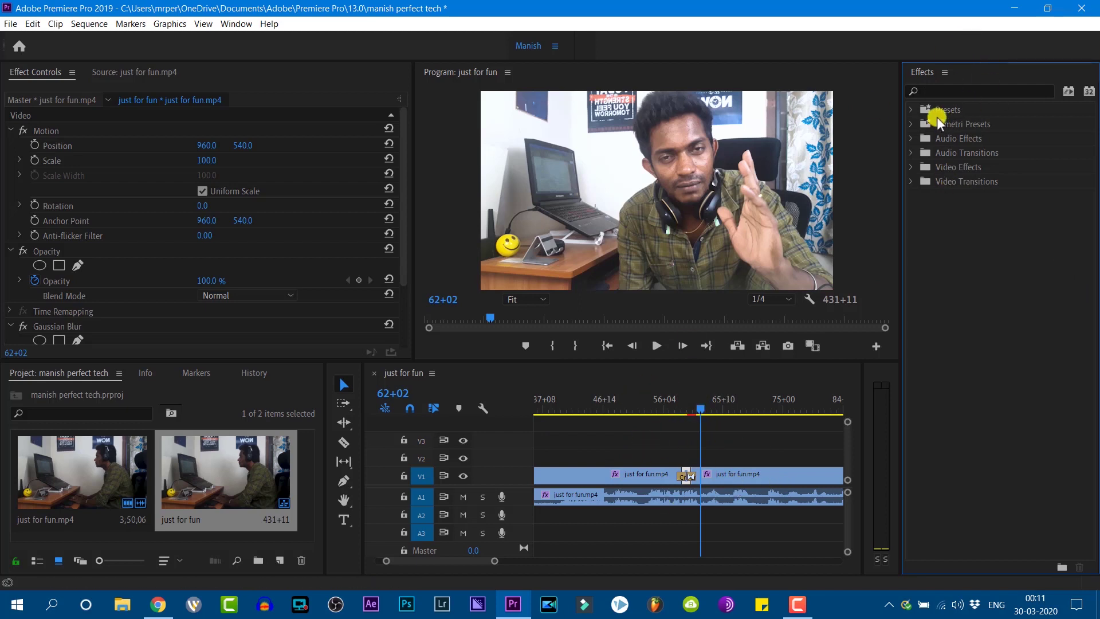
# Step: Open Lumetri Presets and browse the Cinematic, Filmstocks and Monochrome folders, then fold it up
pyautogui.click(911, 124)
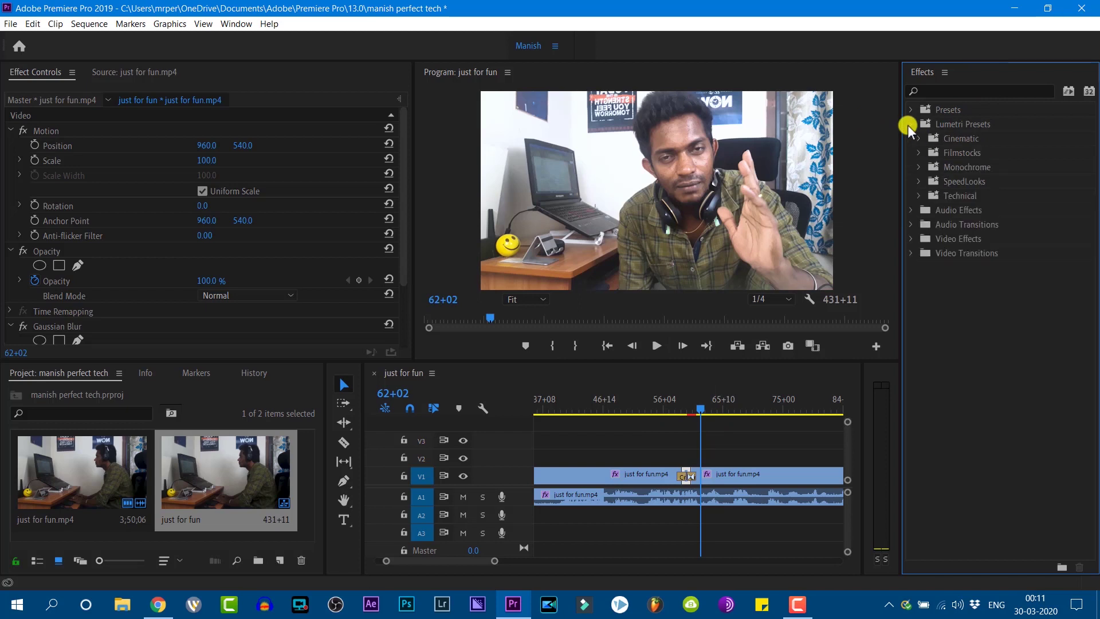
pyautogui.click(918, 138)
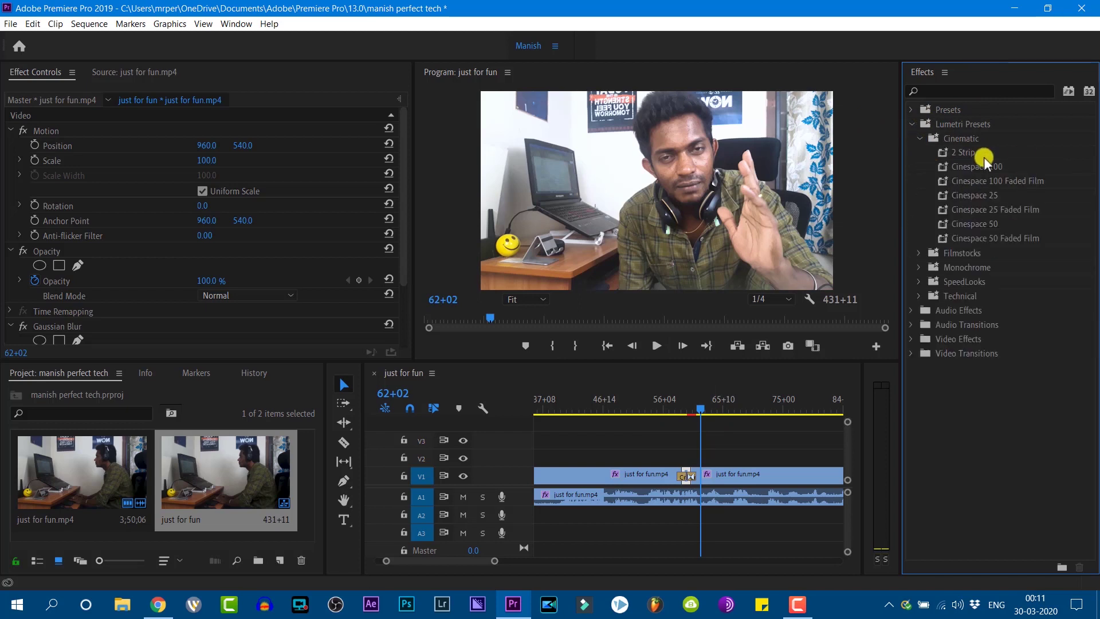
pyautogui.click(918, 253)
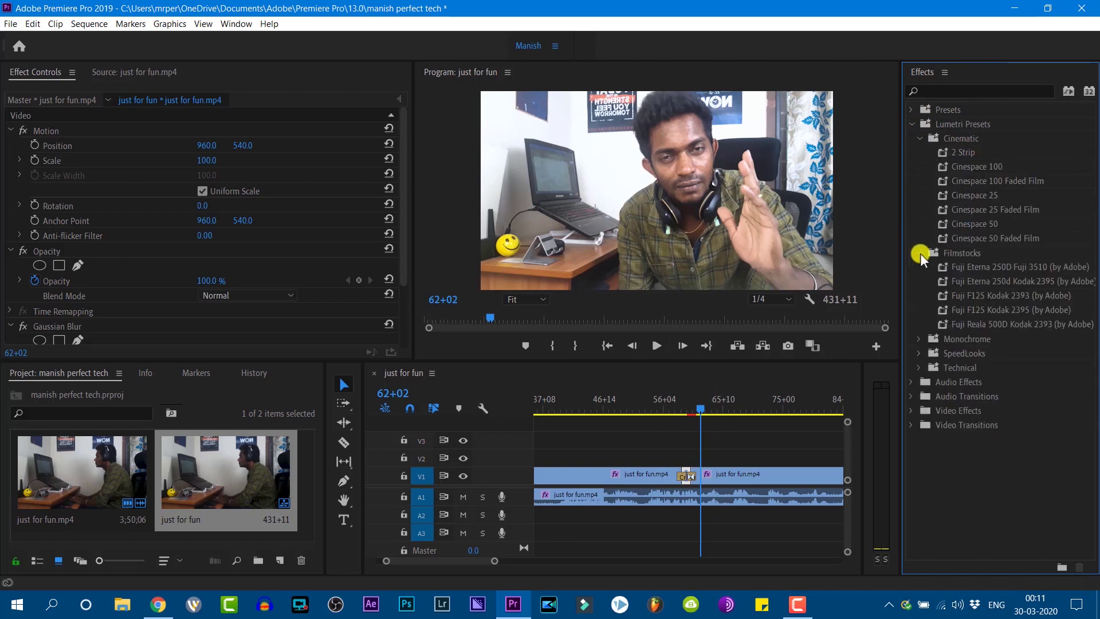
pyautogui.click(920, 340)
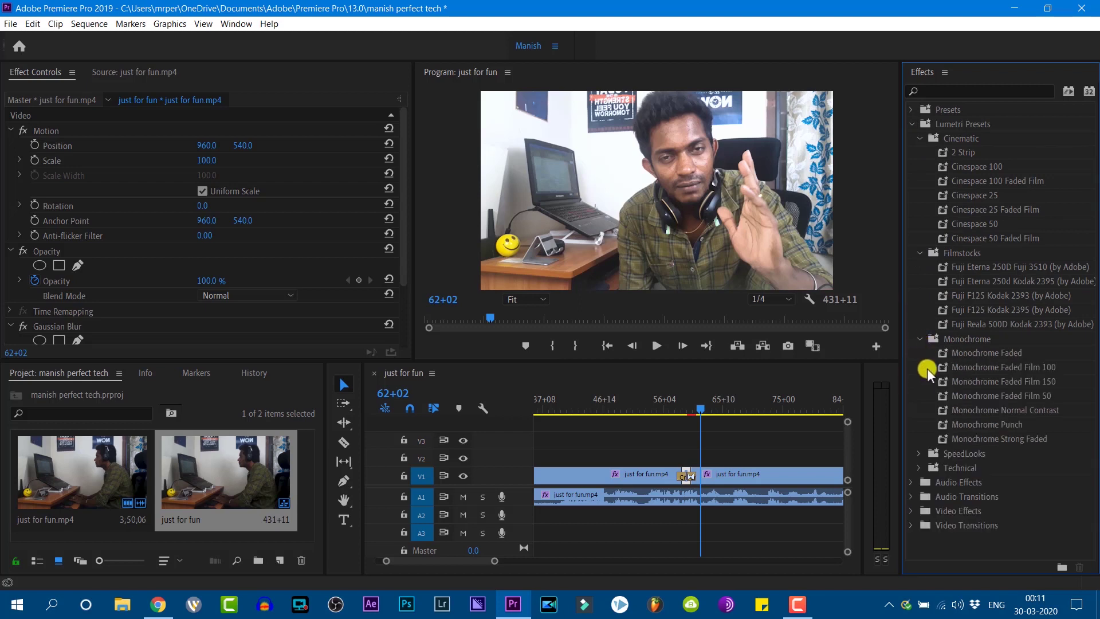
pyautogui.click(919, 138)
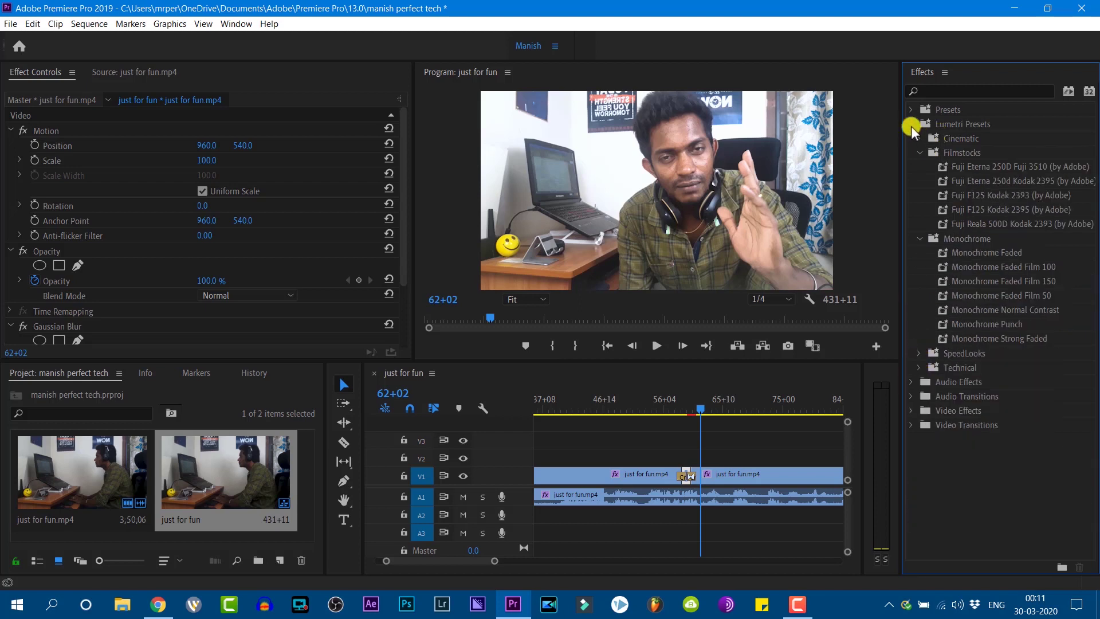
pyautogui.click(912, 124)
# Step: Reopen Lumetri Presets, browse SpeedLooks > Universal to Fuji Eterna 250D Fuji 3510, and reshow Cinematic
pyautogui.click(913, 125)
pyautogui.click(918, 354)
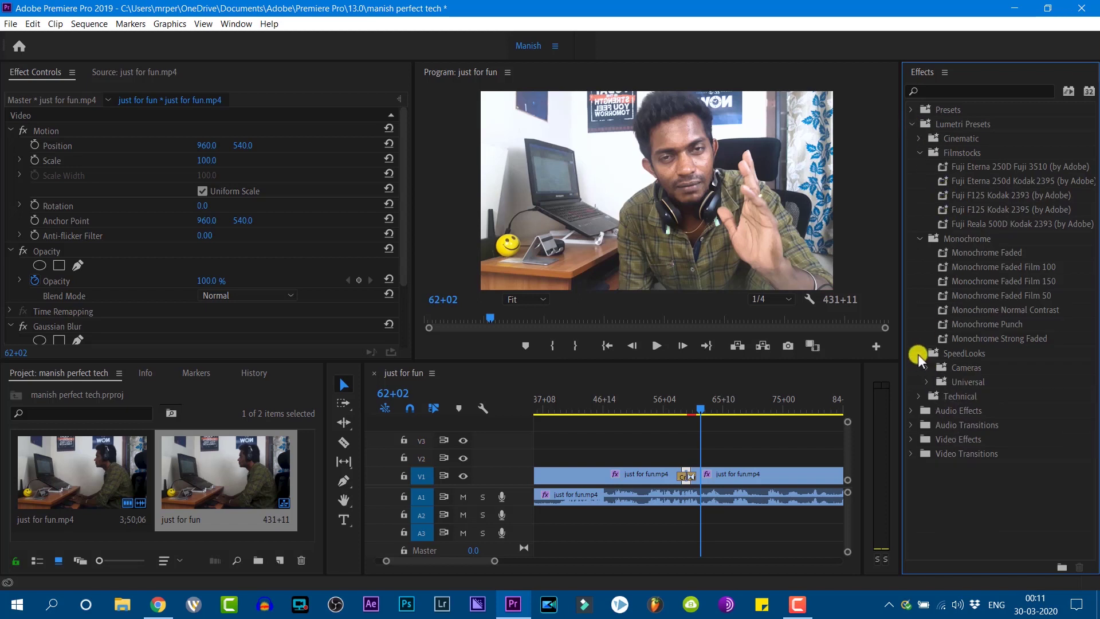
pyautogui.click(926, 382)
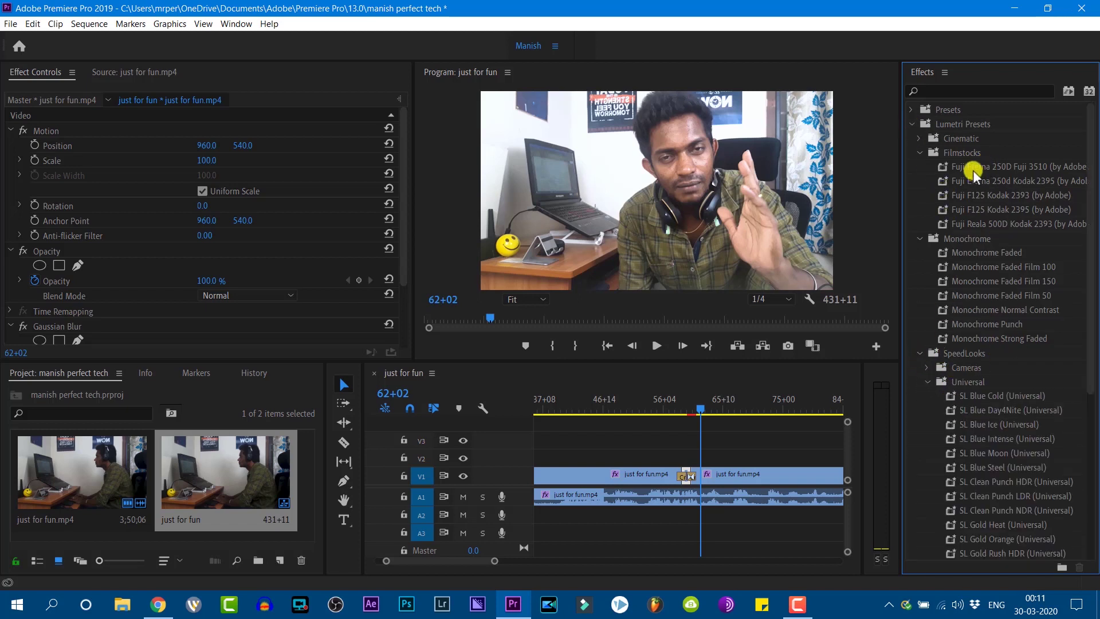
pyautogui.click(974, 167)
pyautogui.click(917, 149)
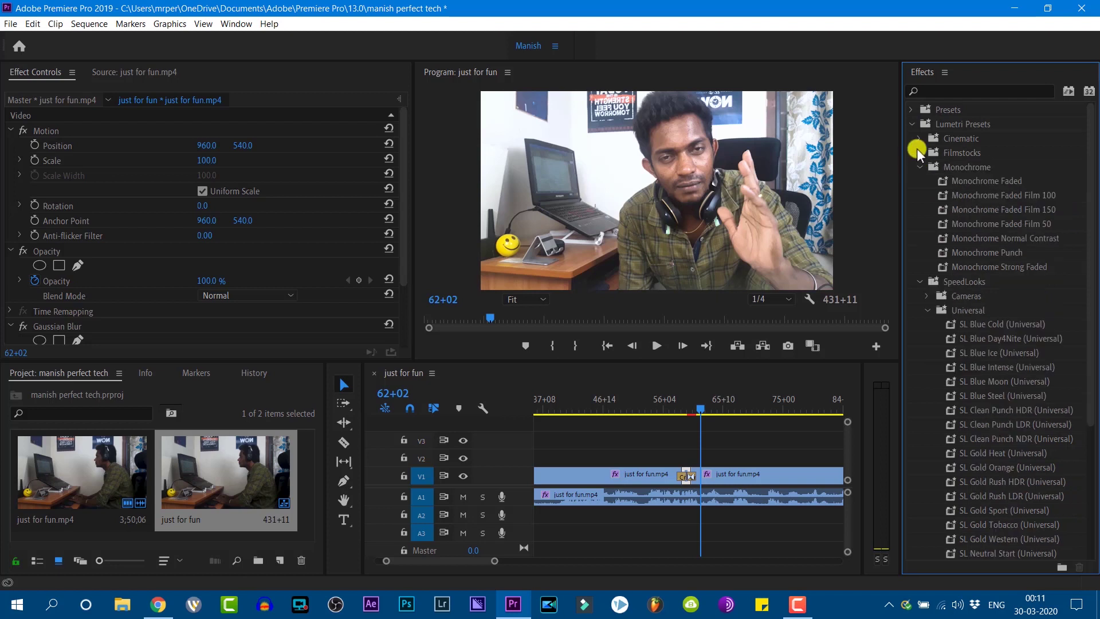
pyautogui.click(917, 138)
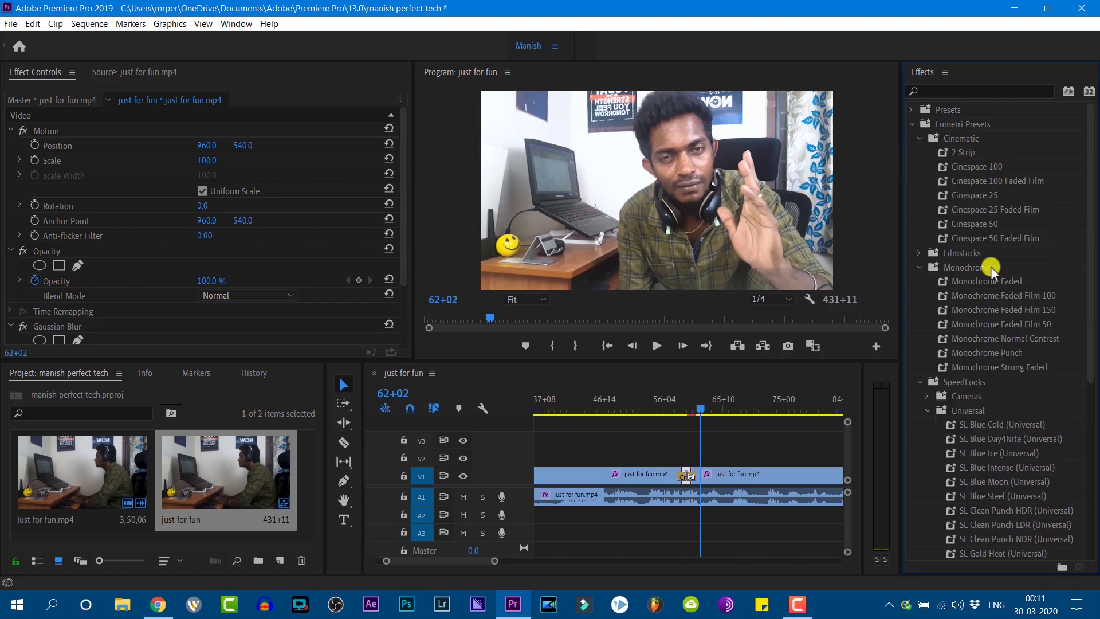
# Step: Apply Cinespace 100 Faded Film to the V1 clip, try the Basic Correction WB eyedropper, then reset white balance
pyautogui.moveTo(973, 184); pyautogui.dragTo(614, 472)
pyautogui.scroll(-3, 191, 206)
pyautogui.scroll(-4, 193, 210)
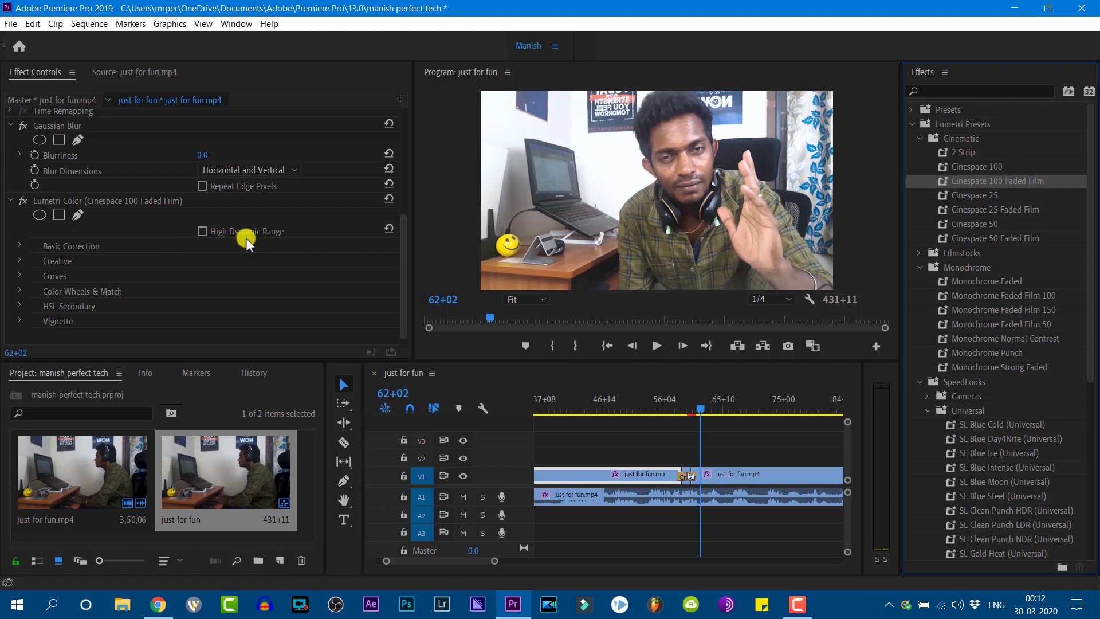
pyautogui.click(19, 245)
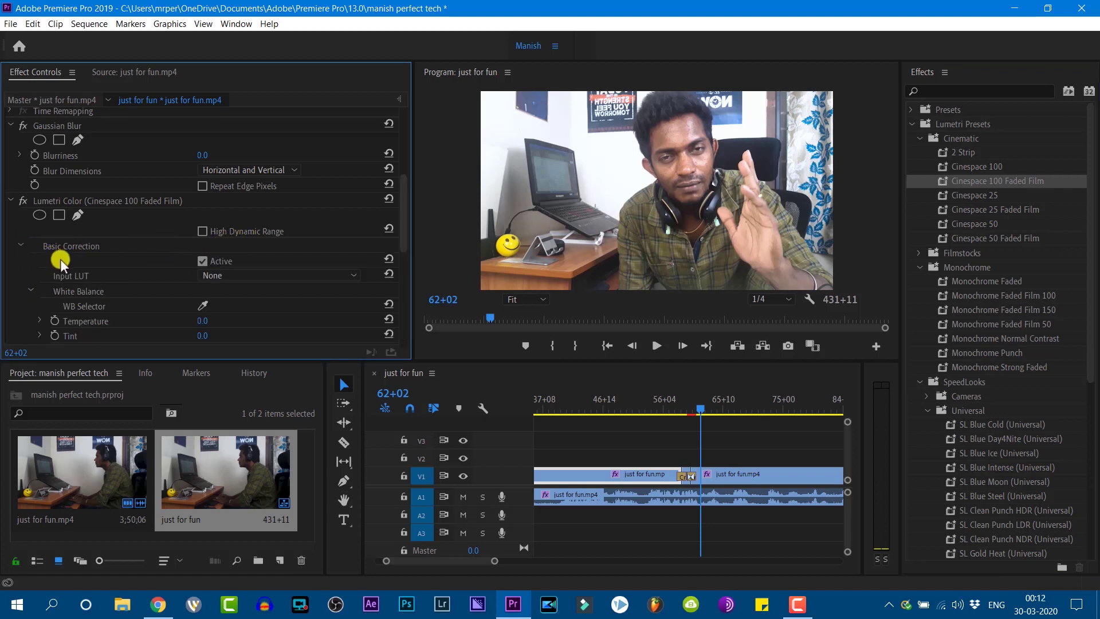
pyautogui.scroll(-2, 167, 229)
pyautogui.scroll(-1, 34, 250)
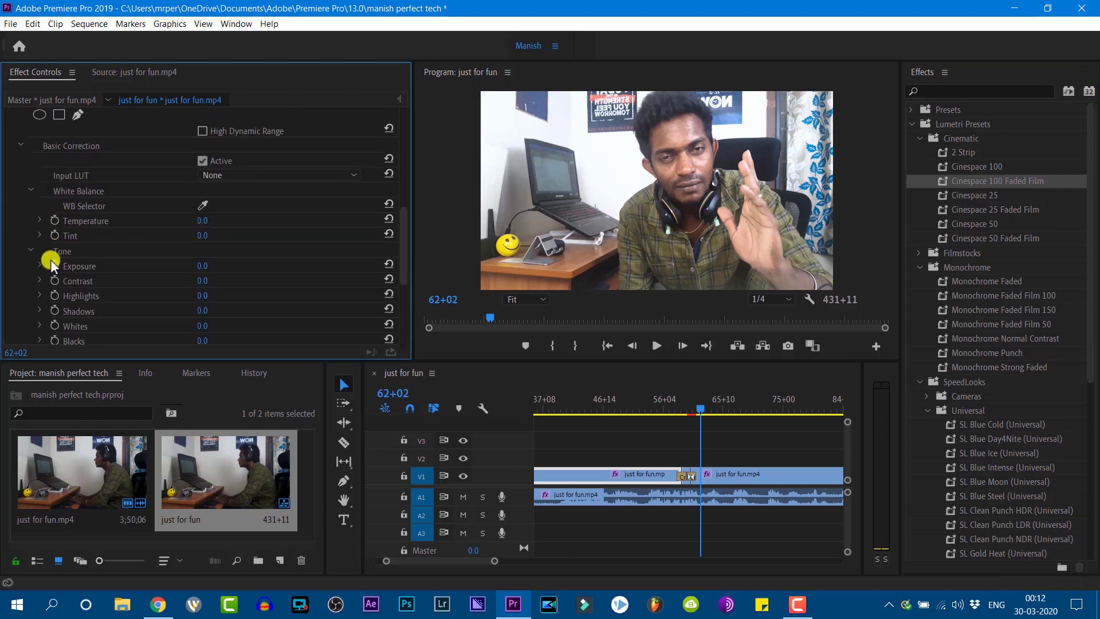
pyautogui.click(202, 205)
pyautogui.click(604, 185)
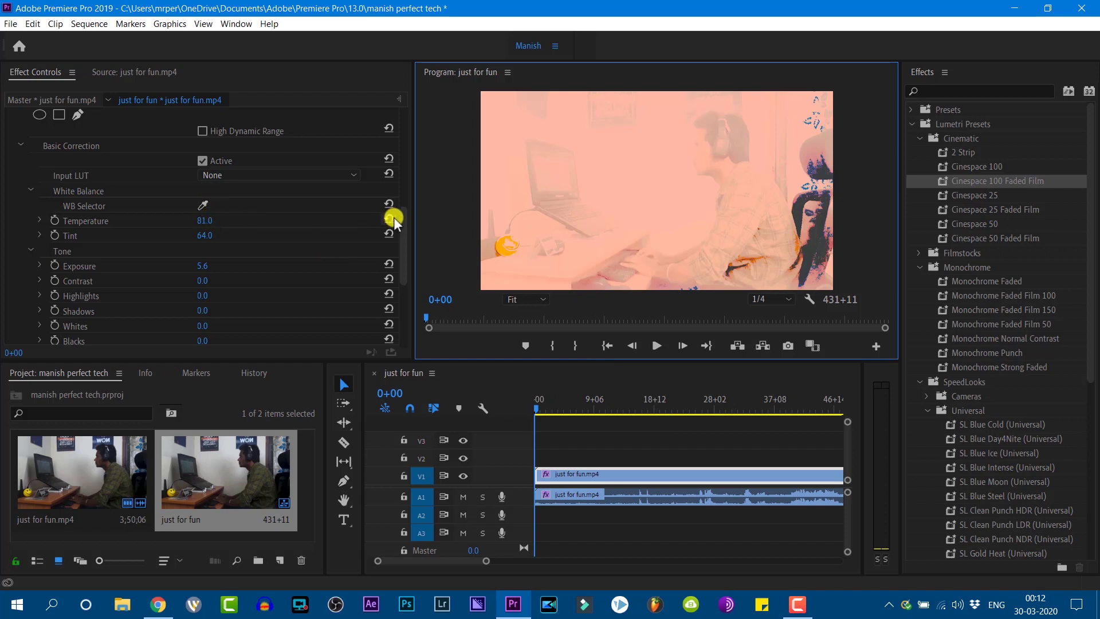
pyautogui.click(386, 205)
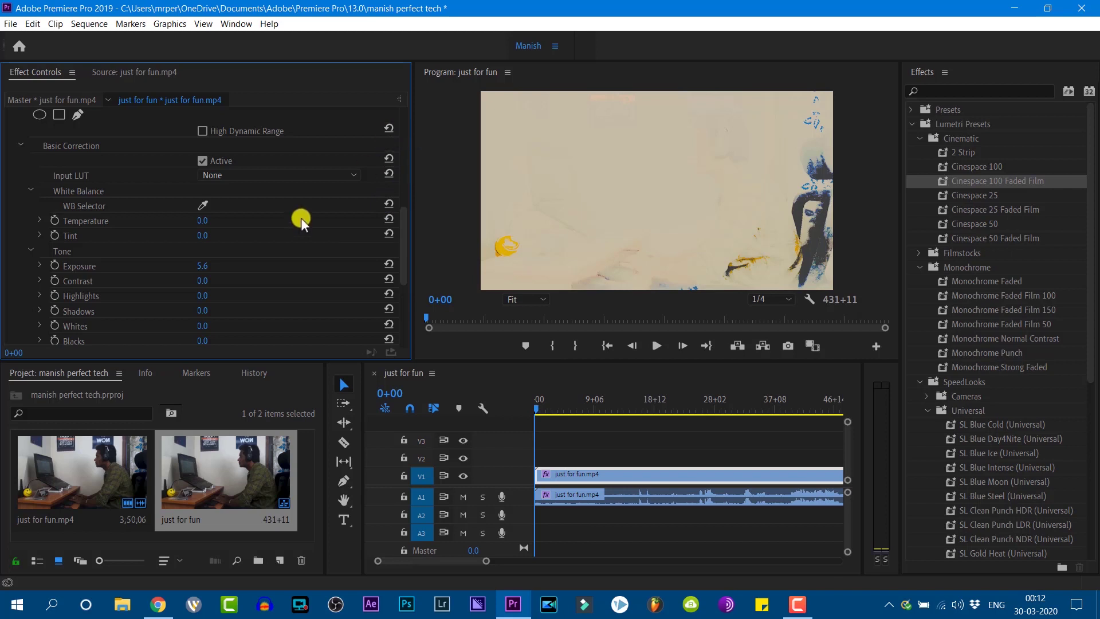
# Step: Reset Lumetri Color and scrub to Exposure 0.2 and Highlights 7.0
pyautogui.scroll(2, 263, 201)
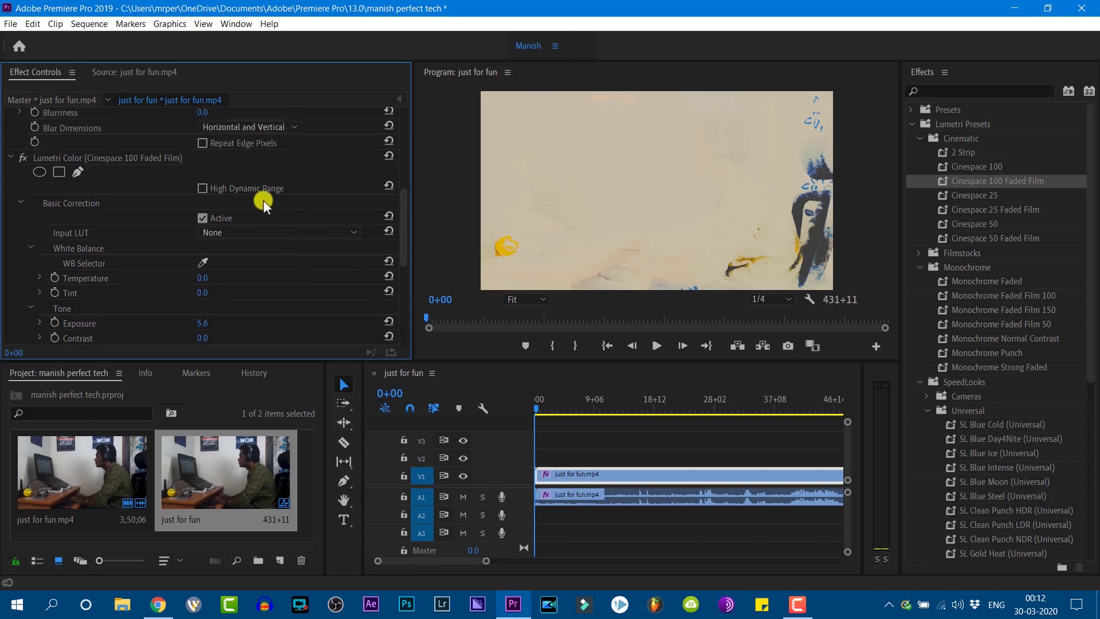
pyautogui.click(389, 154)
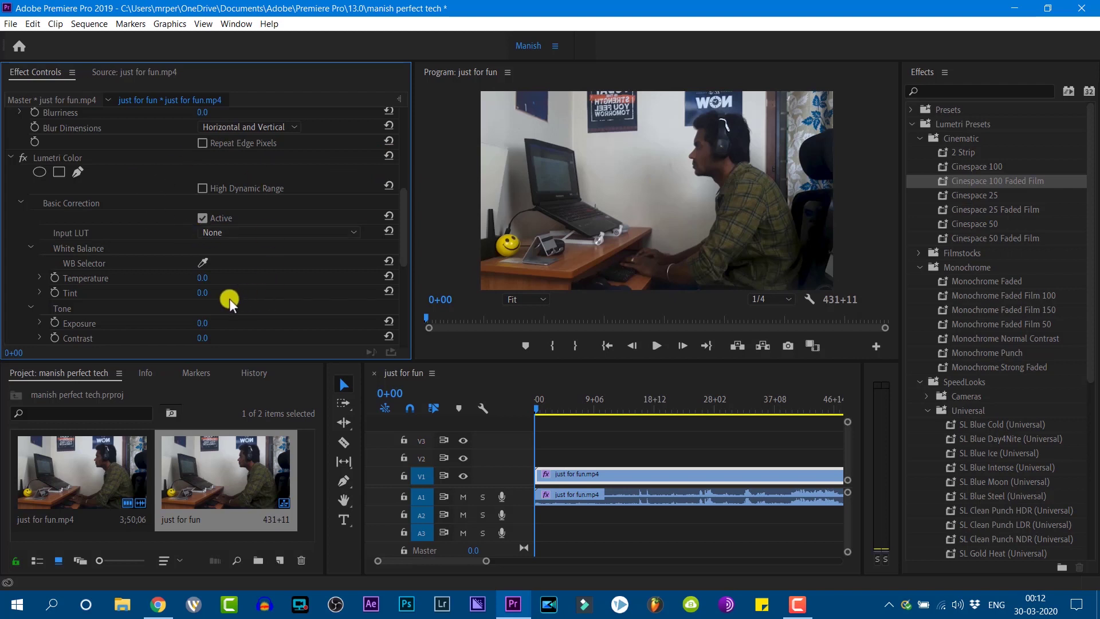
pyautogui.scroll(-2, 264, 292)
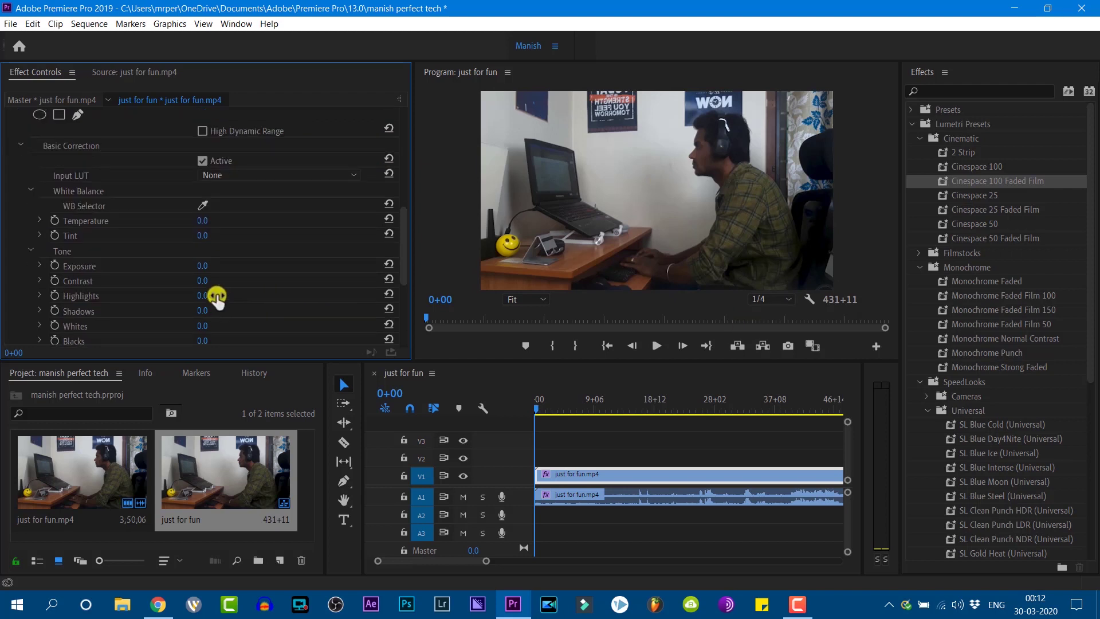
pyautogui.moveTo(217, 299); pyautogui.dragTo(205, 249)
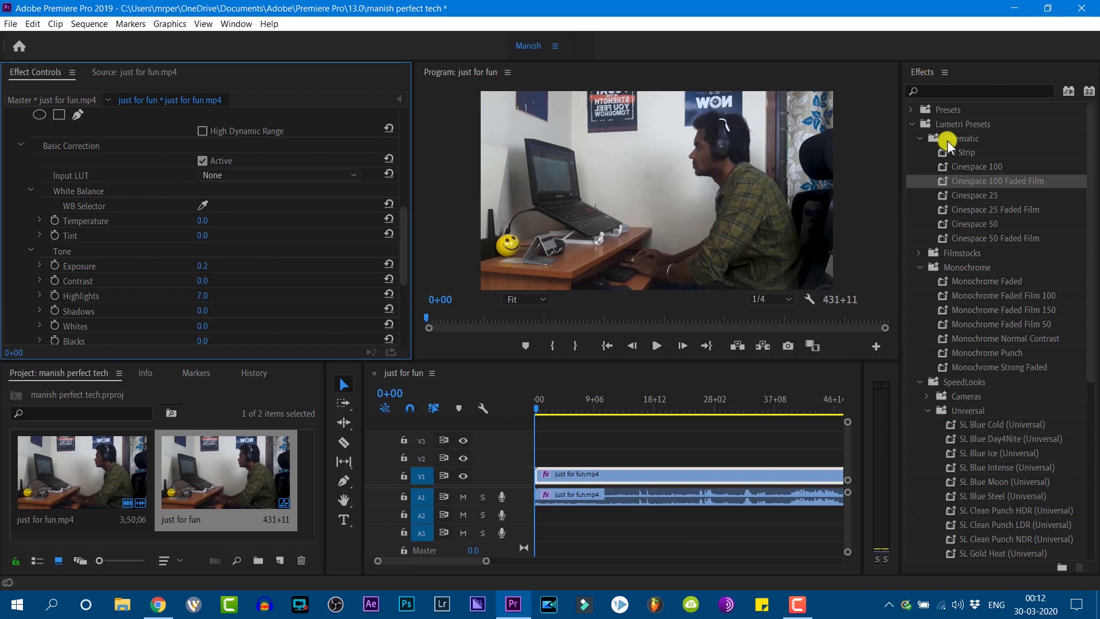
# Step: Zoom the timeline out to the full sequence and collapse the Lumetri Presets folder
pyautogui.moveTo(486, 560); pyautogui.dragTo(720, 566)
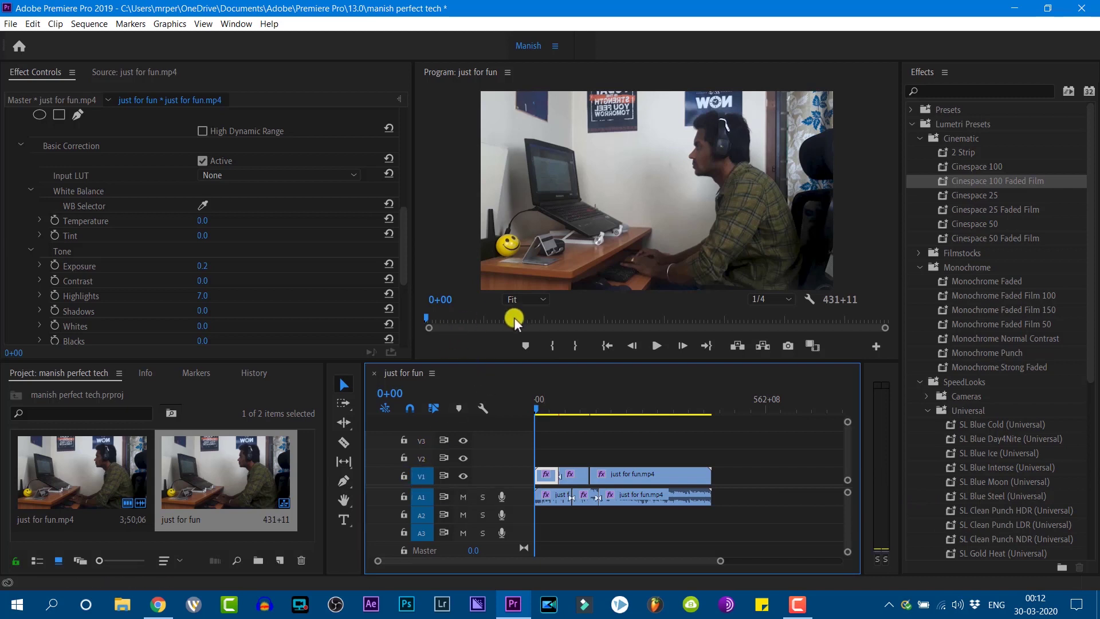
pyautogui.click(914, 125)
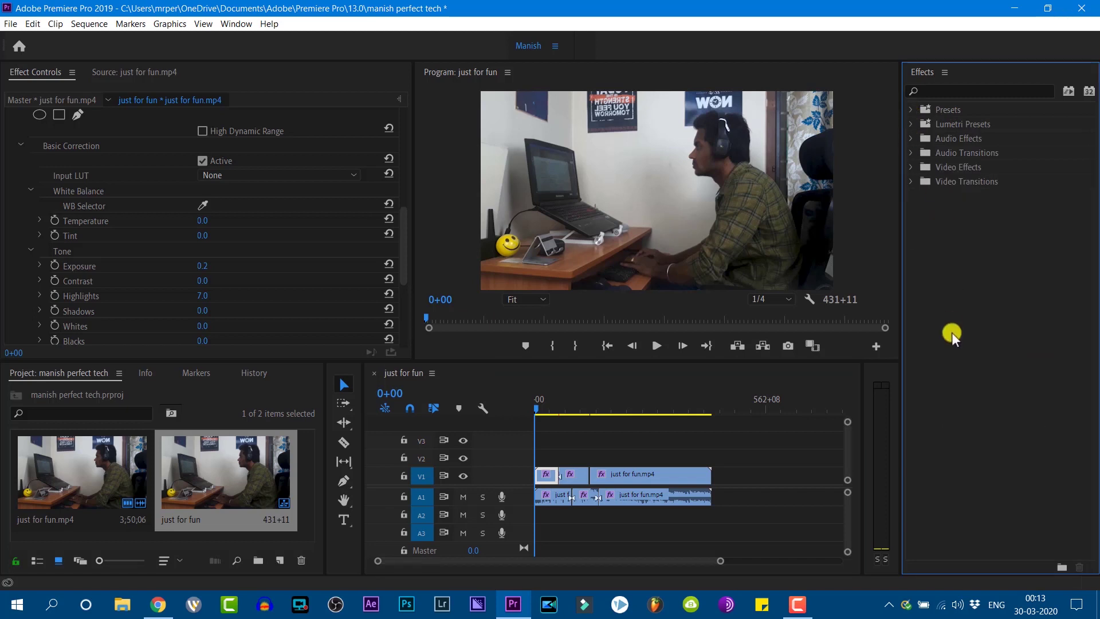